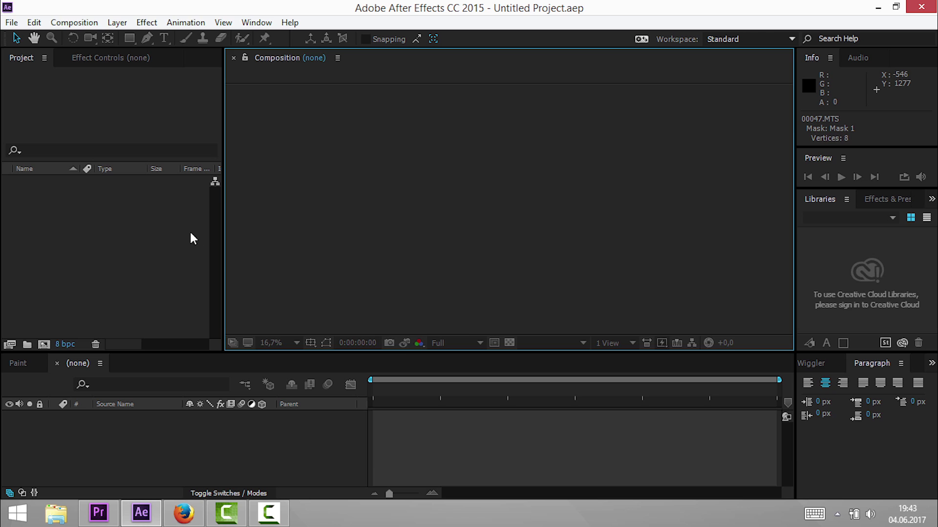
Import clip 00047.MTS from the DuplicateThingsWithMirror footage folder into the project
{"action": "left_click", "coordinate": [123, 245]}
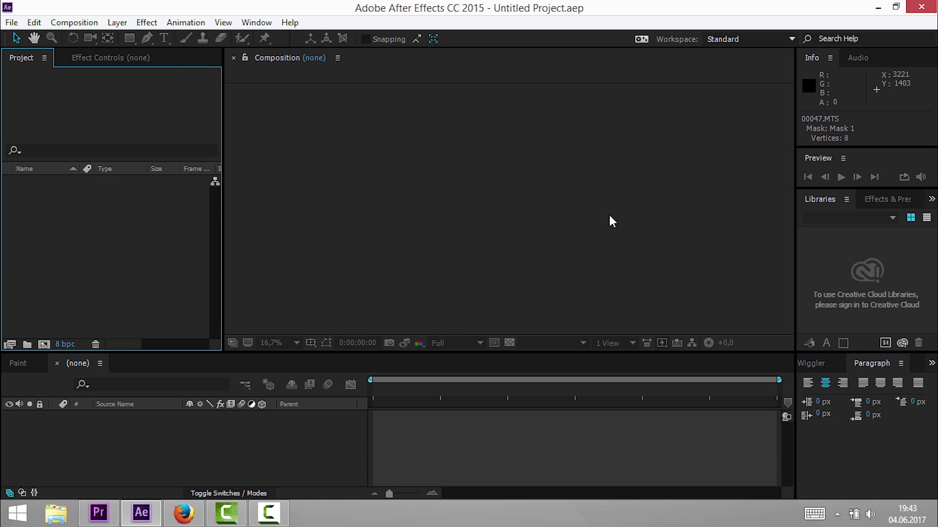
{"action": "double_click", "coordinate": [134, 248]}
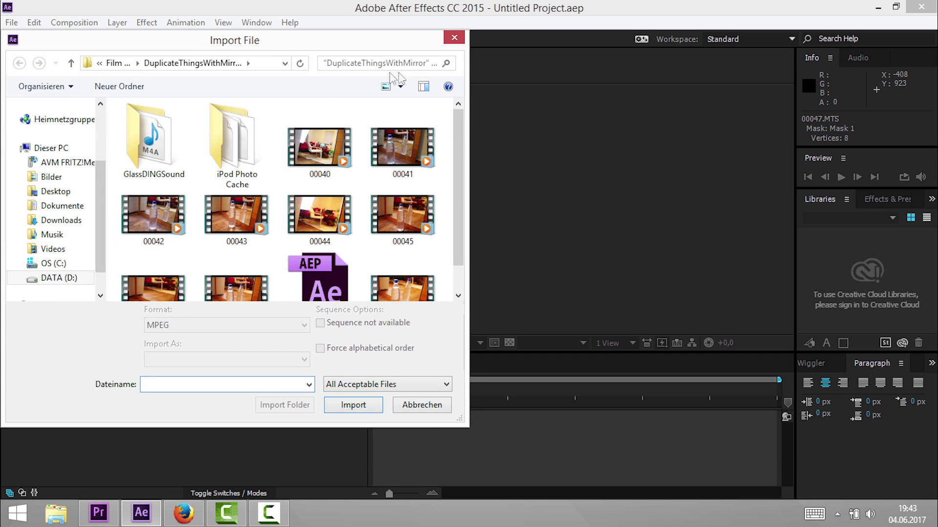
{"action": "left_click", "coordinate": [454, 40]}
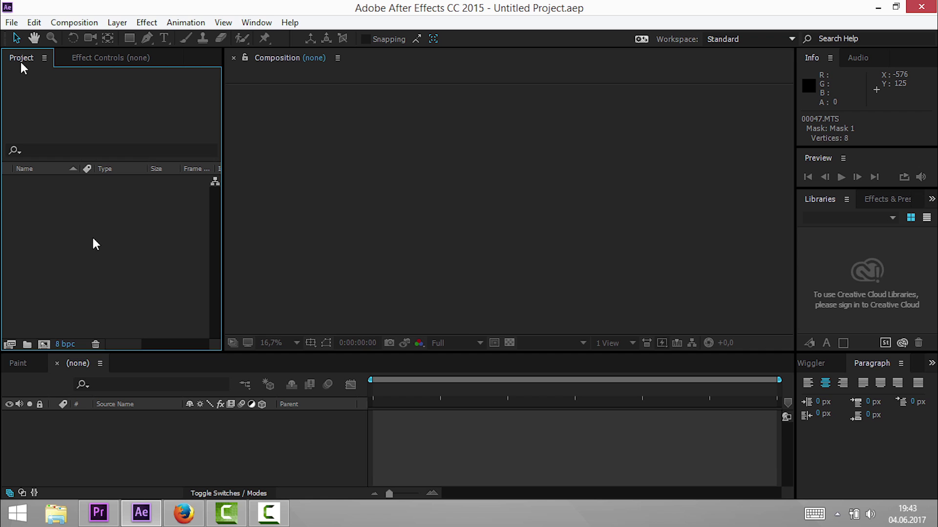
{"action": "double_click", "coordinate": [154, 311]}
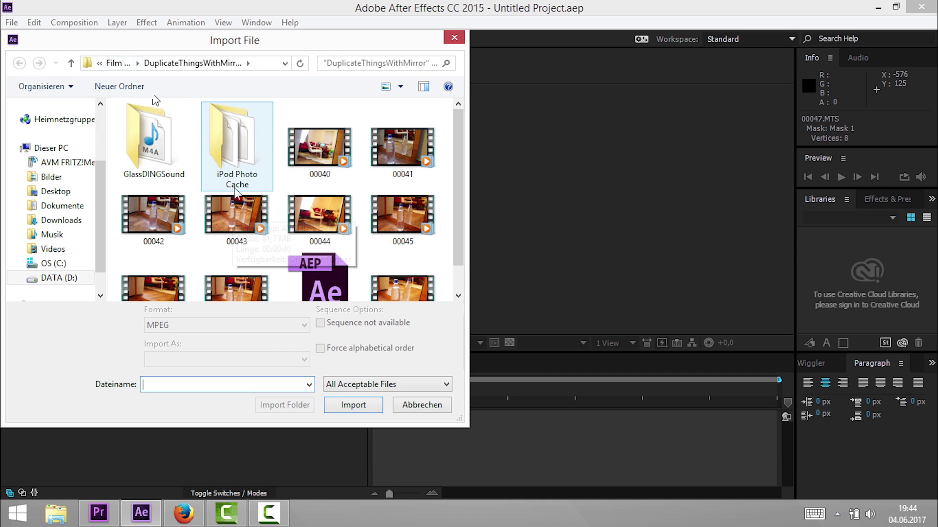
{"action": "left_click", "coordinate": [242, 229]}
{"action": "scroll", "coordinate": [242, 232], "scroll_direction": "down", "scroll_amount": 1}
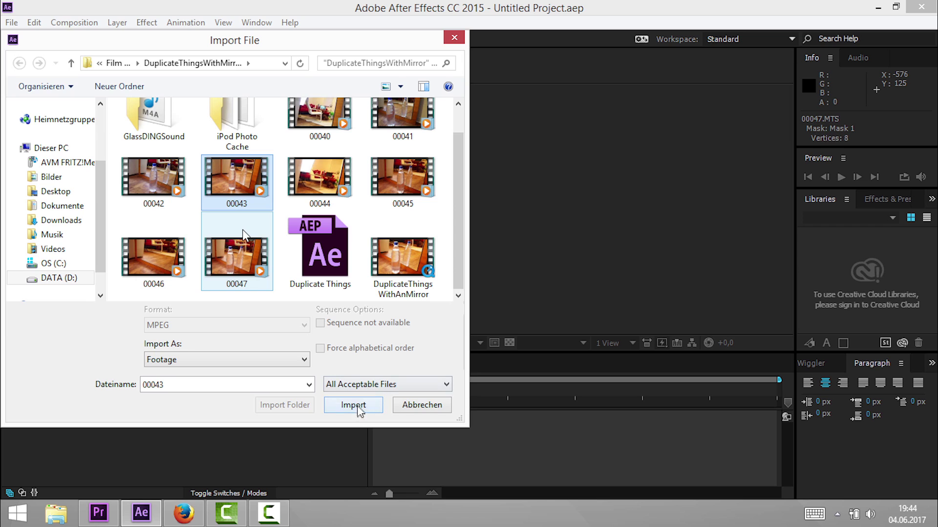
{"action": "left_click", "coordinate": [244, 234]}
{"action": "left_click", "coordinate": [356, 405]}
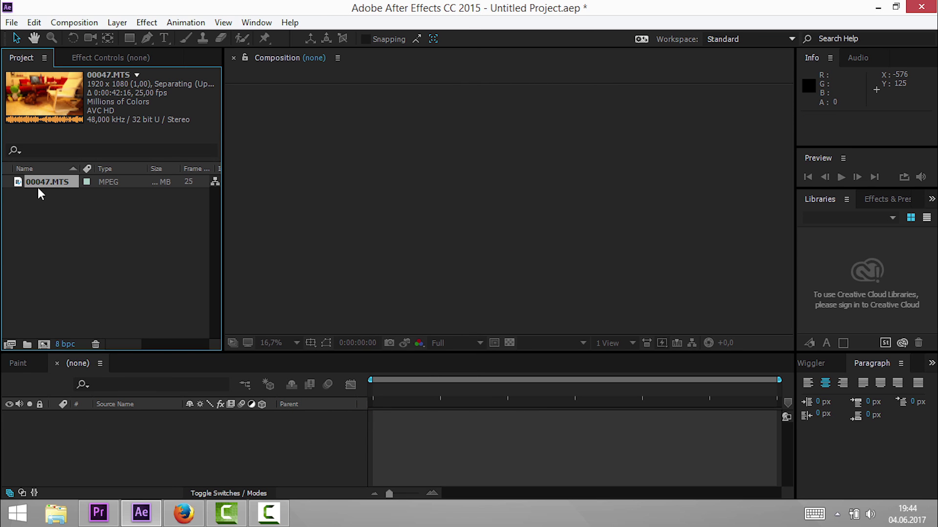
Create a 00047 composition from 00047.MTS and RAM-preview it, stopping near 22 seconds
{"action": "left_click_drag", "start_coordinate": [20, 180], "coordinate": [44, 345]}
{"action": "left_click_drag", "start_coordinate": [44, 345], "coordinate": [43, 347]}
{"action": "key", "text": "space"}
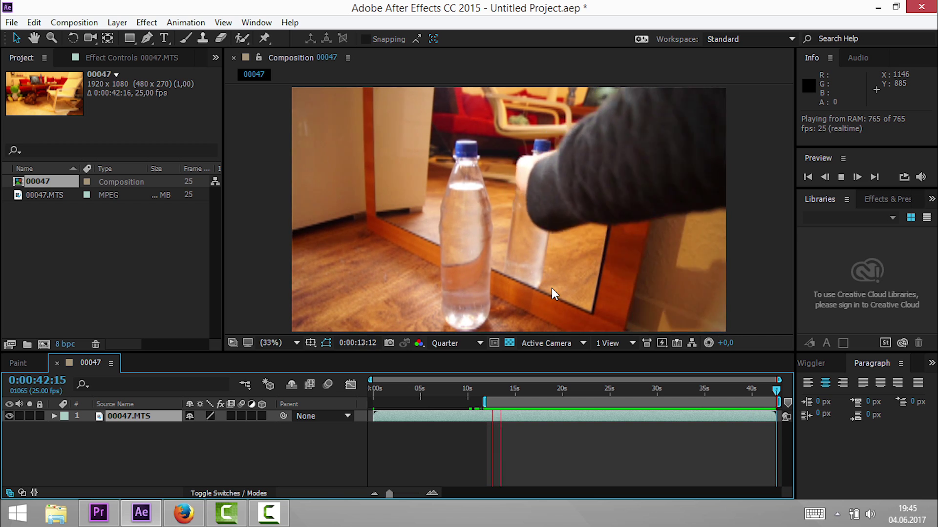
{"action": "mouse_move", "coordinate": [578, 388]}
{"action": "left_mouse_down"}
{"action": "mouse_move", "coordinate": [589, 391]}
{"action": "mouse_move", "coordinate": [576, 390]}
{"action": "left_mouse_up"}
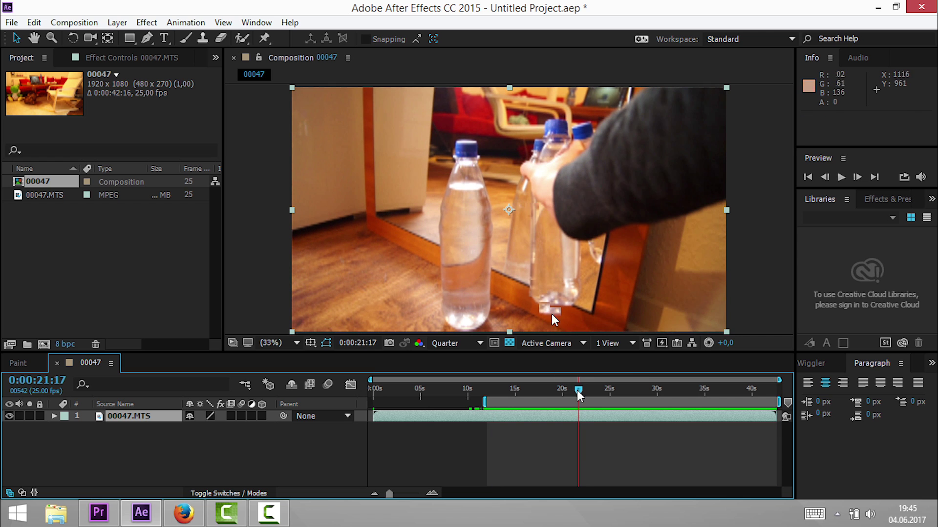
{"action": "left_click_drag", "start_coordinate": [576, 391], "coordinate": [630, 397]}
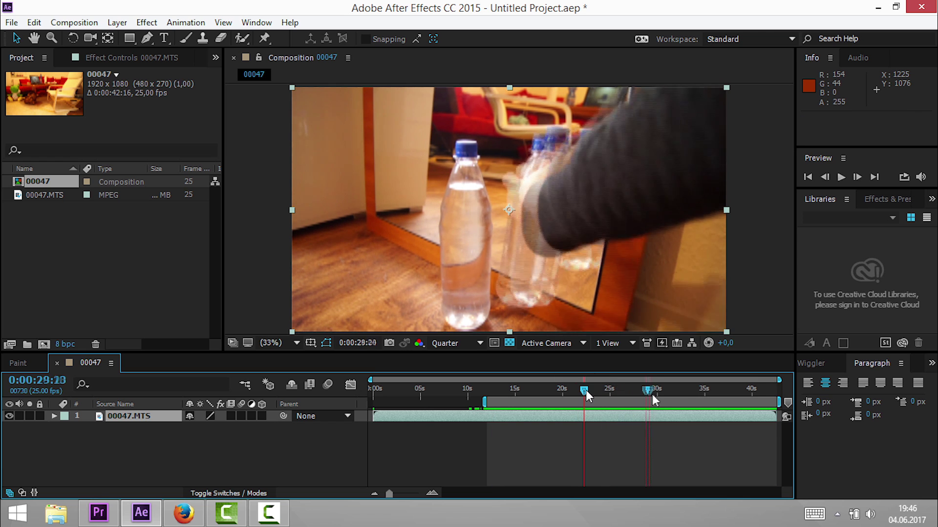
{"action": "mouse_move", "coordinate": [630, 397]}
{"action": "left_mouse_down"}
{"action": "mouse_move", "coordinate": [423, 396]}
{"action": "mouse_move", "coordinate": [553, 387]}
{"action": "mouse_move", "coordinate": [523, 391]}
{"action": "left_mouse_up"}
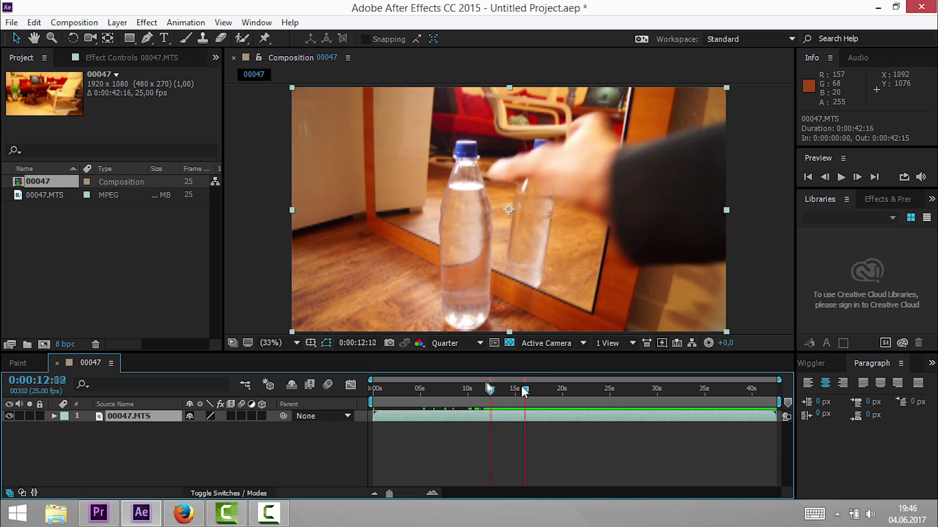
{"action": "left_click_drag", "start_coordinate": [523, 391], "coordinate": [493, 382]}
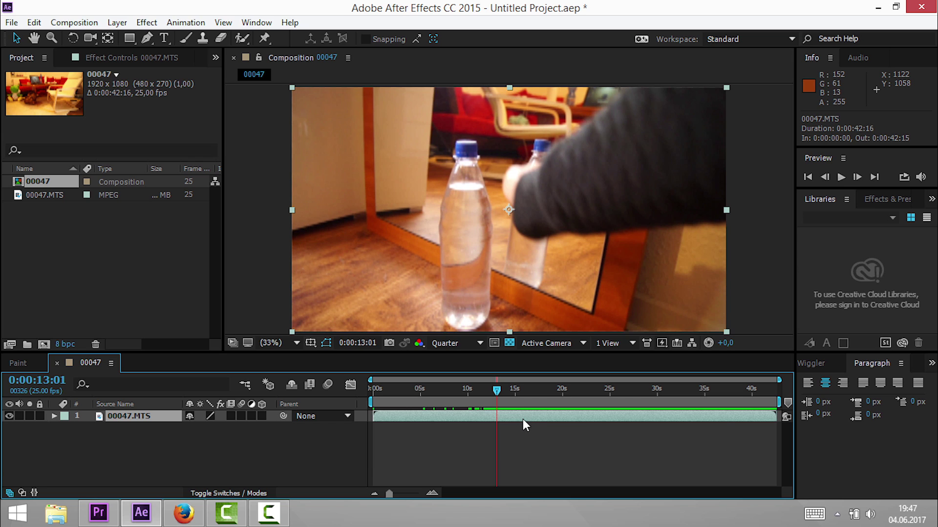
Split the 00047.MTS layer at 0:00:13:01 and again at 0:00:28:12
{"action": "left_click", "coordinate": [544, 424]}
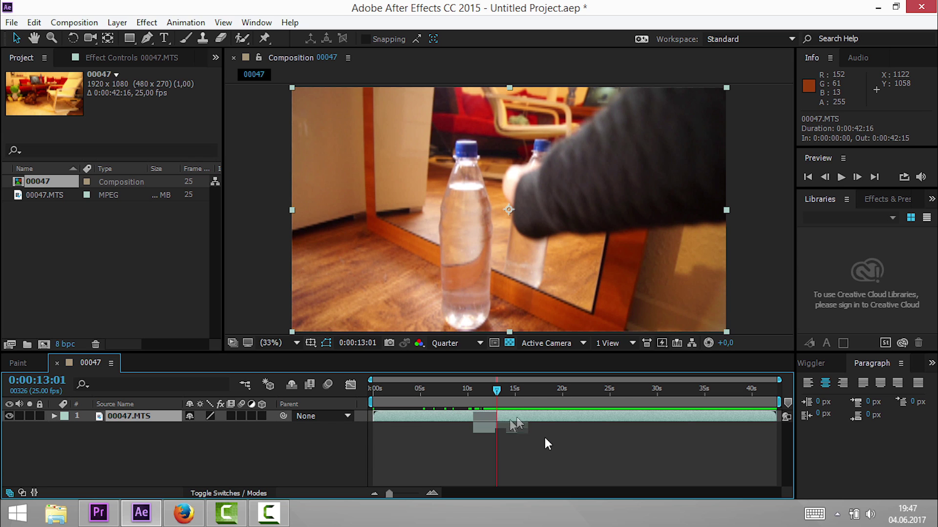
{"action": "key", "text": "ctrl+shift+d"}
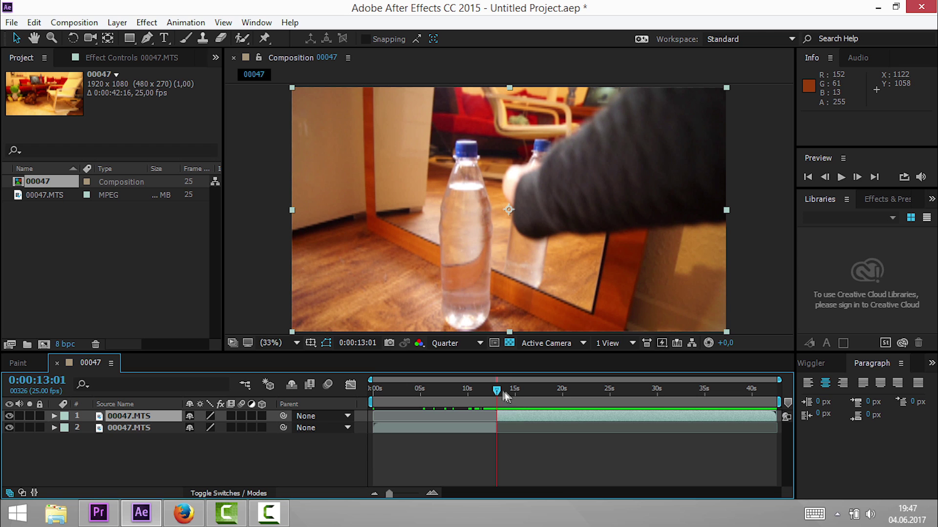
{"action": "left_click_drag", "start_coordinate": [506, 397], "coordinate": [609, 400]}
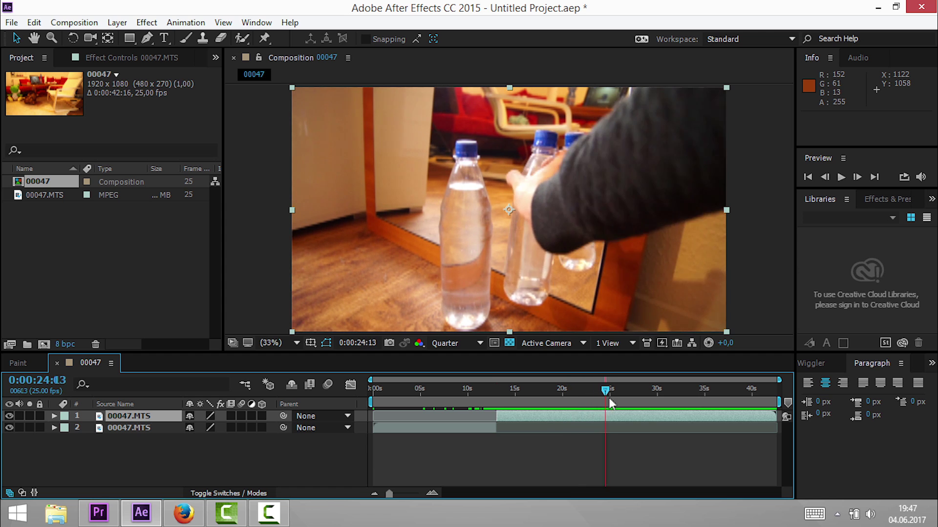
{"action": "left_click_drag", "start_coordinate": [609, 402], "coordinate": [646, 400]}
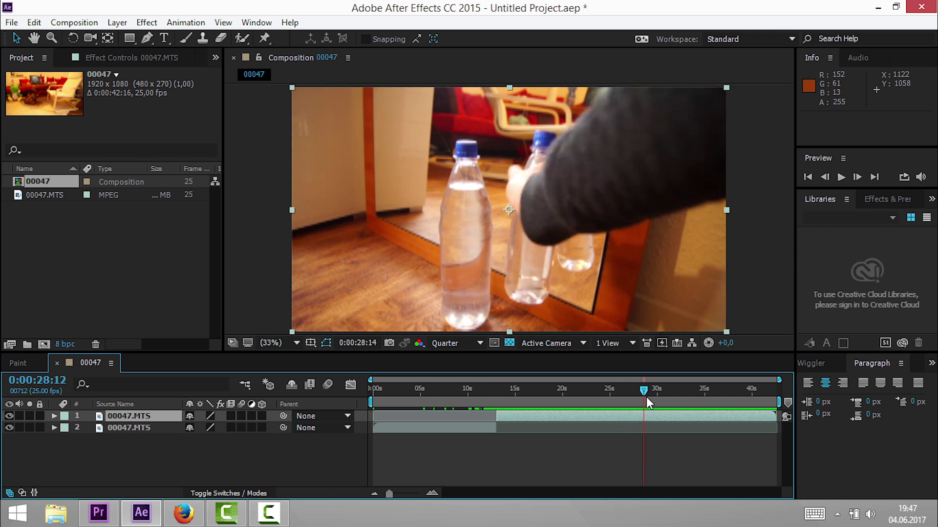
{"action": "left_click_drag", "start_coordinate": [646, 398], "coordinate": [647, 398]}
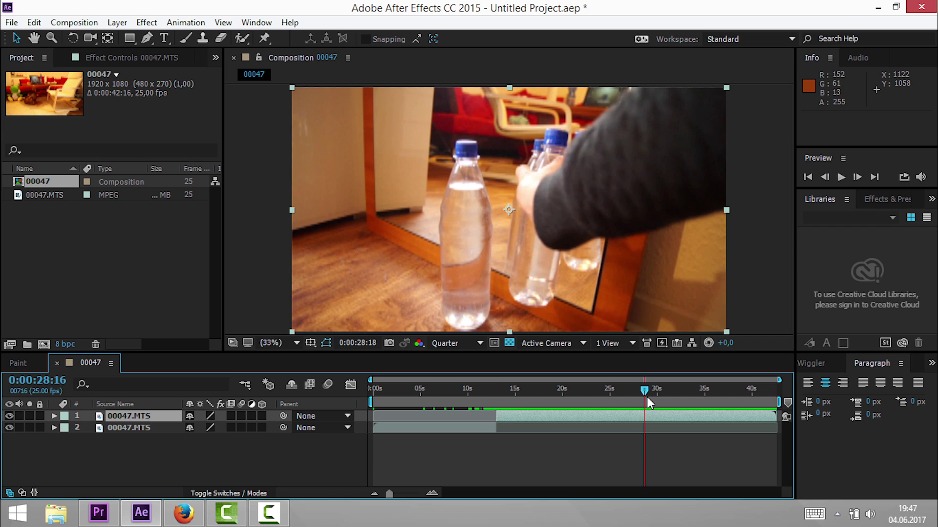
{"action": "left_click", "coordinate": [650, 418]}
{"action": "key", "text": "Page_Up"}
{"action": "key", "text": "Page_Up"}
{"action": "key", "text": "Page_Up"}
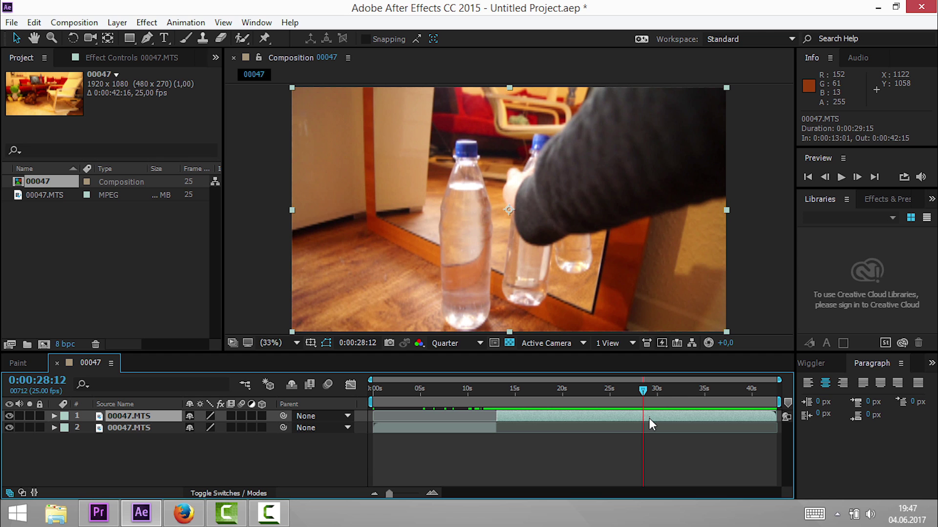
{"action": "key", "text": "ctrl+shift+d"}
Delete the extra layer and move the section starting at 13:01 down to layer 2
{"action": "left_click", "coordinate": [624, 428]}
{"action": "left_click_drag", "start_coordinate": [643, 389], "coordinate": [510, 391]}
{"action": "left_click_drag", "start_coordinate": [612, 395], "coordinate": [616, 406]}
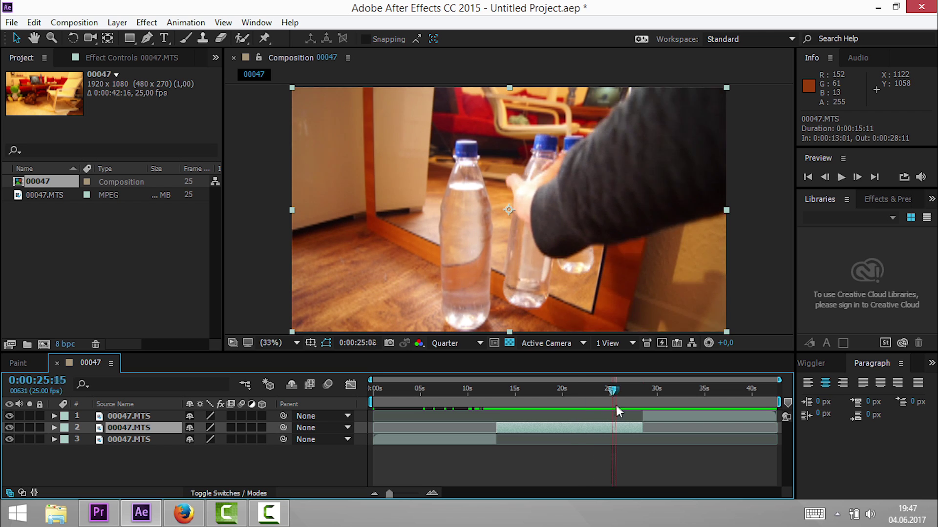
{"action": "left_click_drag", "start_coordinate": [617, 409], "coordinate": [533, 412]}
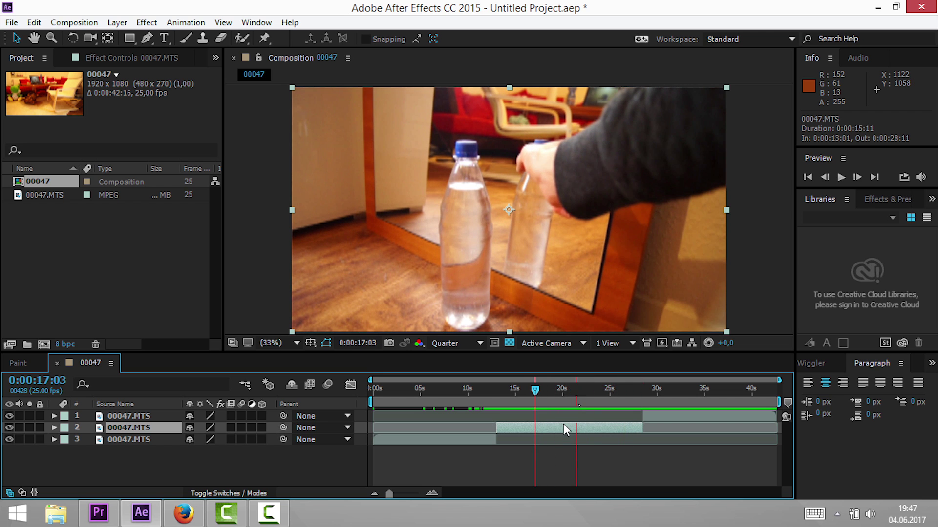
{"action": "key", "text": "Delete"}
{"action": "left_click_drag", "start_coordinate": [659, 418], "coordinate": [514, 424]}
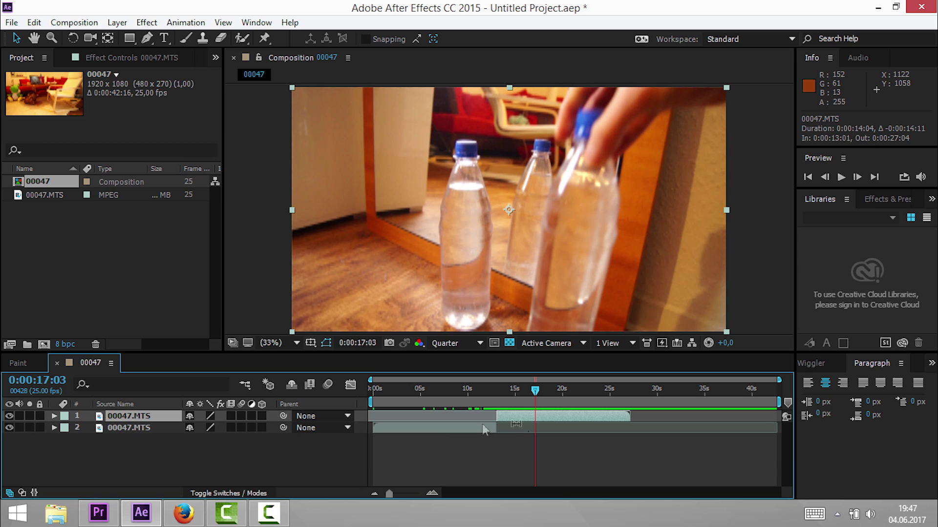
{"action": "left_click_drag", "start_coordinate": [156, 418], "coordinate": [156, 428]}
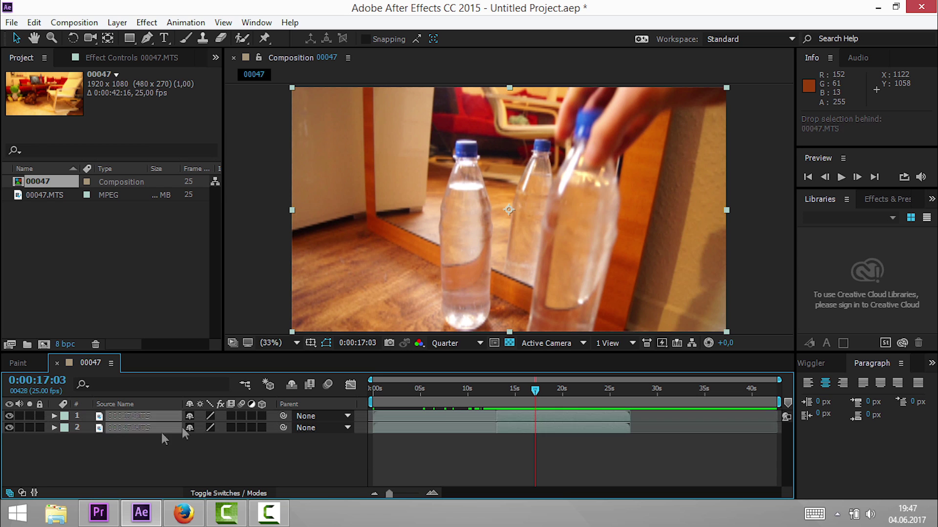
Shorten the work area to end near 15 seconds, preview it, and settle on 0:00:16:17
{"action": "left_click", "coordinate": [496, 391]}
{"action": "left_click_drag", "start_coordinate": [498, 396], "coordinate": [498, 398]}
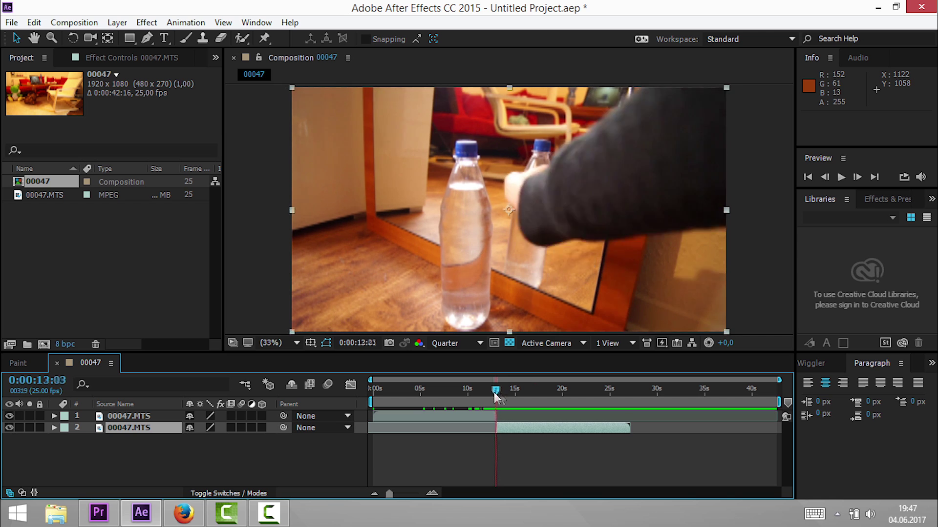
{"action": "left_click_drag", "start_coordinate": [499, 398], "coordinate": [487, 393]}
{"action": "mouse_move", "coordinate": [501, 398]}
{"action": "left_mouse_down"}
{"action": "mouse_move", "coordinate": [521, 399]}
{"action": "mouse_move", "coordinate": [503, 391]}
{"action": "left_mouse_up"}
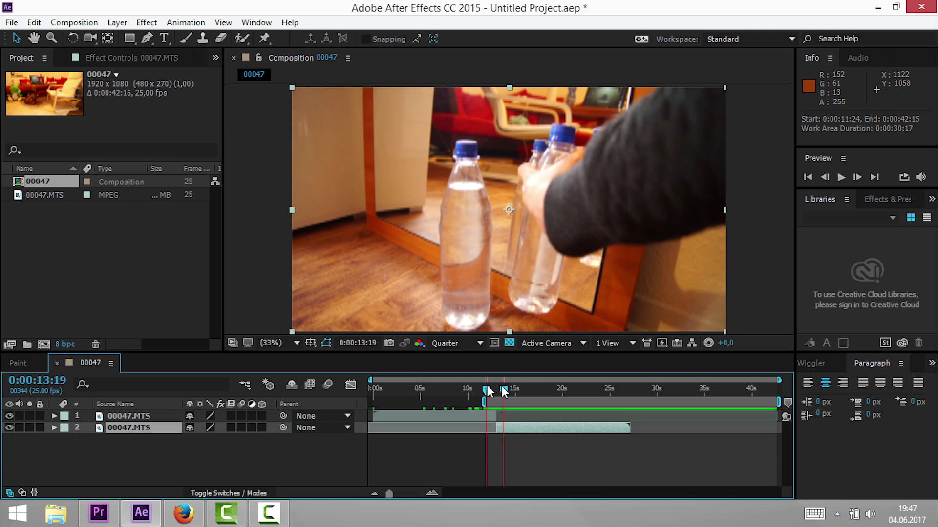
{"action": "key", "text": "space"}
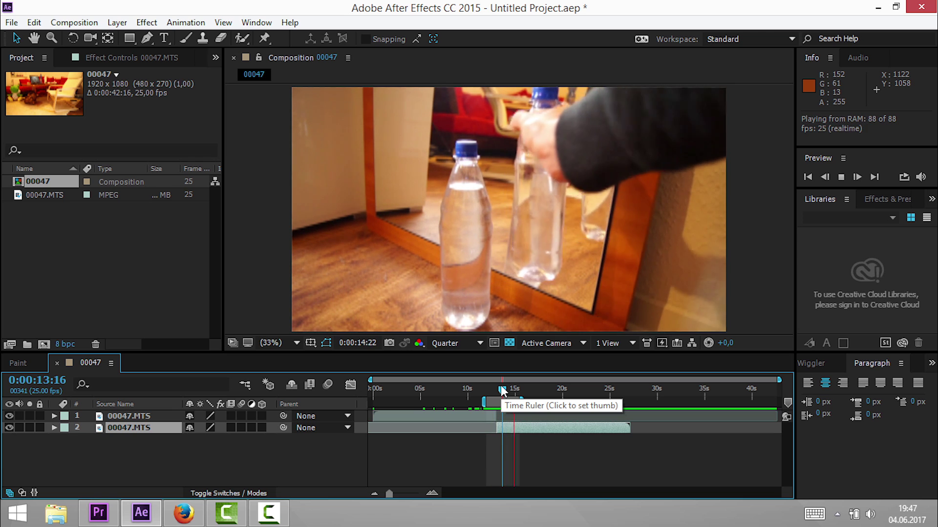
{"action": "key", "text": "space"}
{"action": "mouse_move", "coordinate": [503, 386]}
{"action": "left_mouse_down"}
{"action": "mouse_move", "coordinate": [494, 390]}
{"action": "mouse_move", "coordinate": [533, 398]}
{"action": "left_mouse_up"}
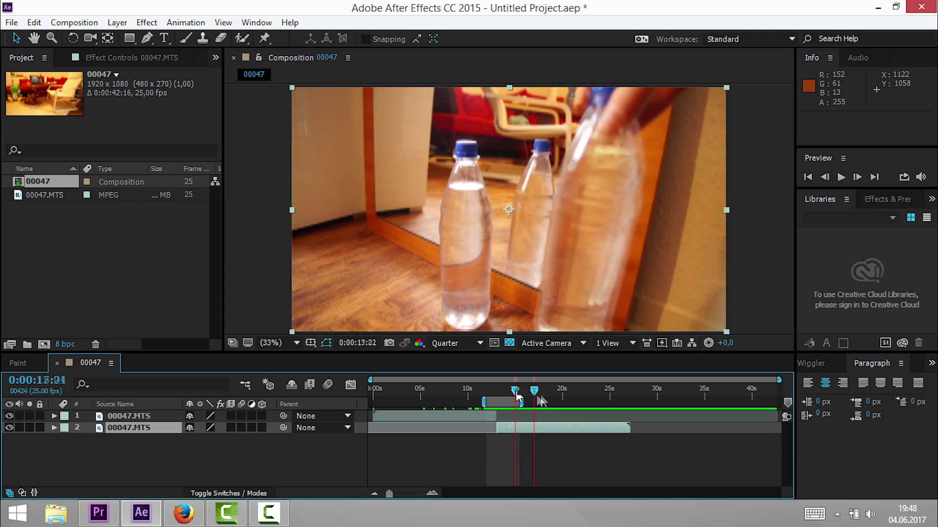
{"action": "left_click_drag", "start_coordinate": [532, 394], "coordinate": [532, 393]}
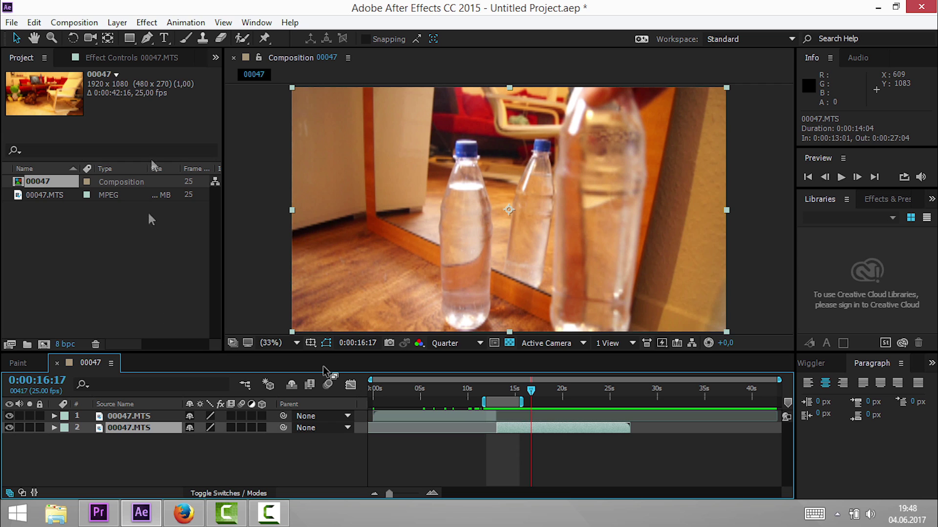
Select layer 2 and park at 0:00:19:16, with the third bottle placed and the hand gone
{"action": "left_click", "coordinate": [148, 420]}
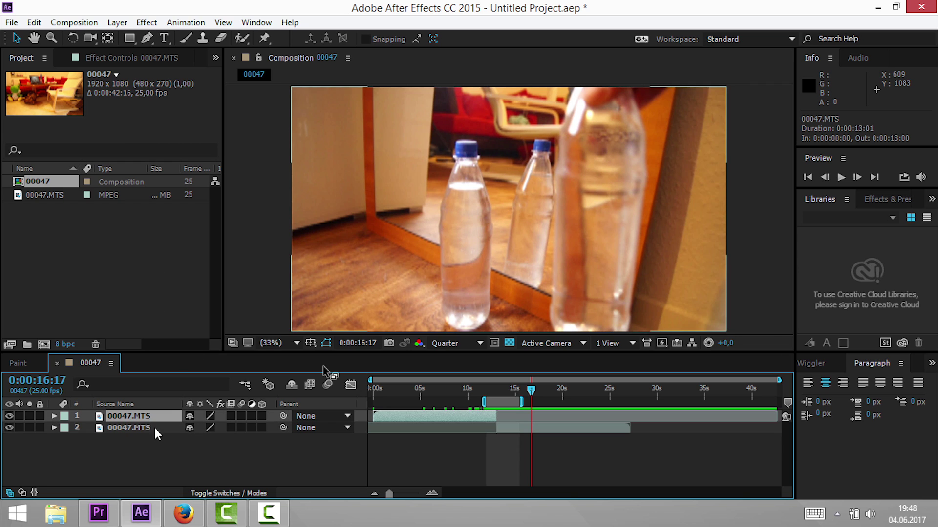
{"action": "left_click", "coordinate": [156, 429]}
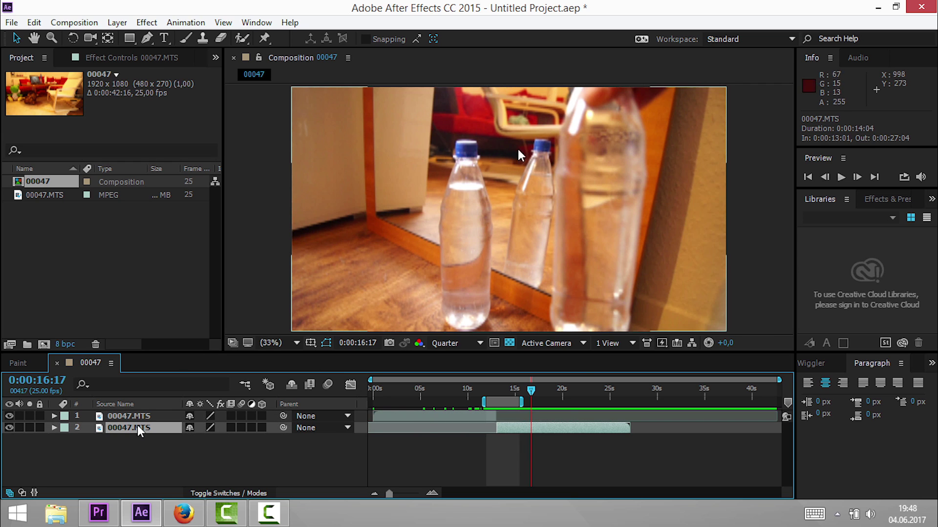
{"action": "left_click", "coordinate": [137, 427]}
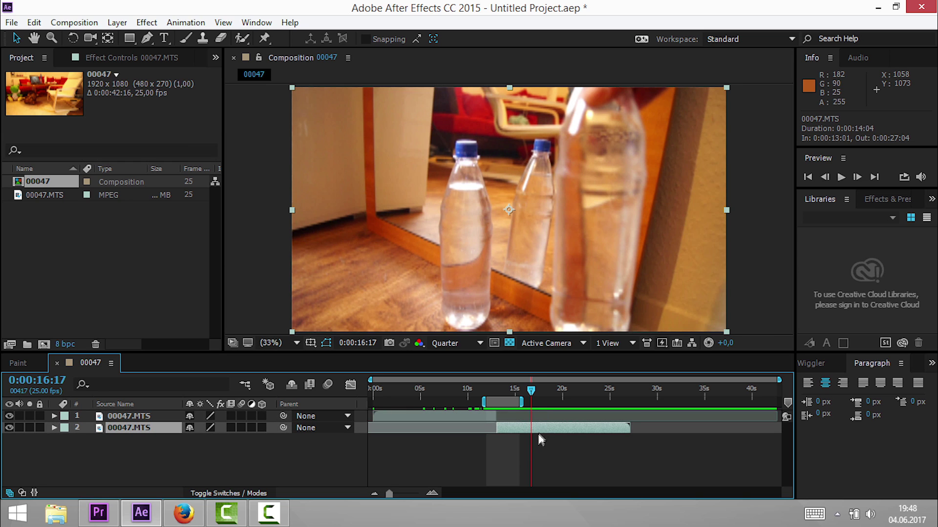
{"action": "left_click_drag", "start_coordinate": [506, 389], "coordinate": [548, 388]}
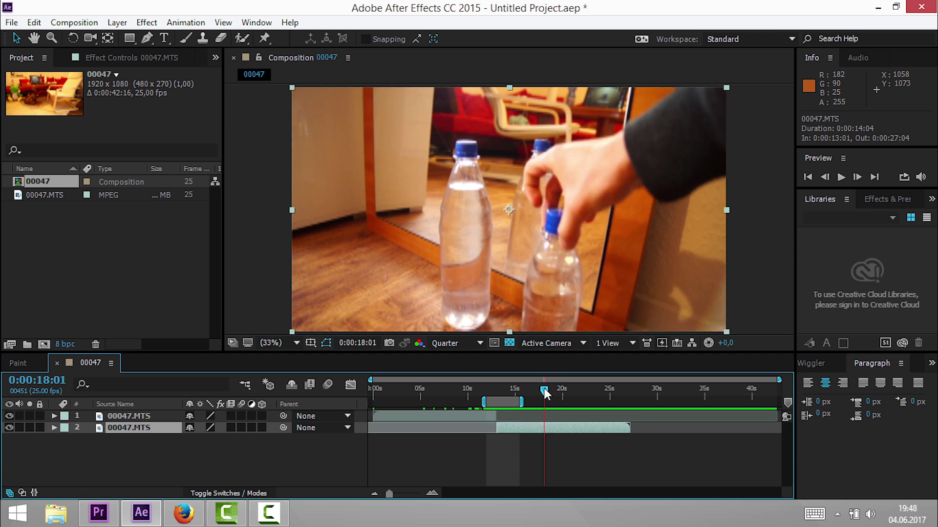
{"action": "mouse_move", "coordinate": [548, 389]}
{"action": "left_mouse_down"}
{"action": "mouse_move", "coordinate": [558, 388]}
{"action": "mouse_move", "coordinate": [499, 386]}
{"action": "left_mouse_up"}
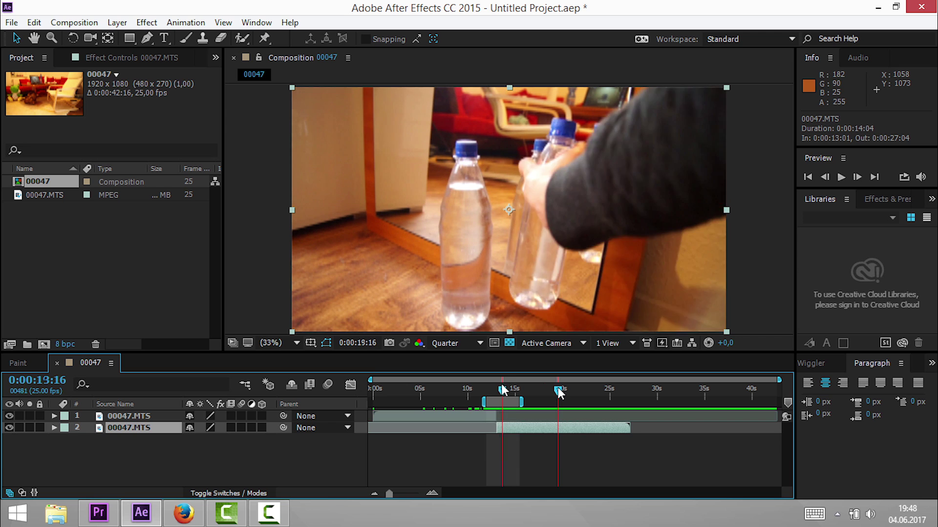
{"action": "mouse_move", "coordinate": [499, 382]}
{"action": "left_mouse_down"}
{"action": "mouse_move", "coordinate": [560, 389]}
{"action": "mouse_move", "coordinate": [541, 389]}
{"action": "left_mouse_up"}
{"action": "left_click", "coordinate": [557, 398]}
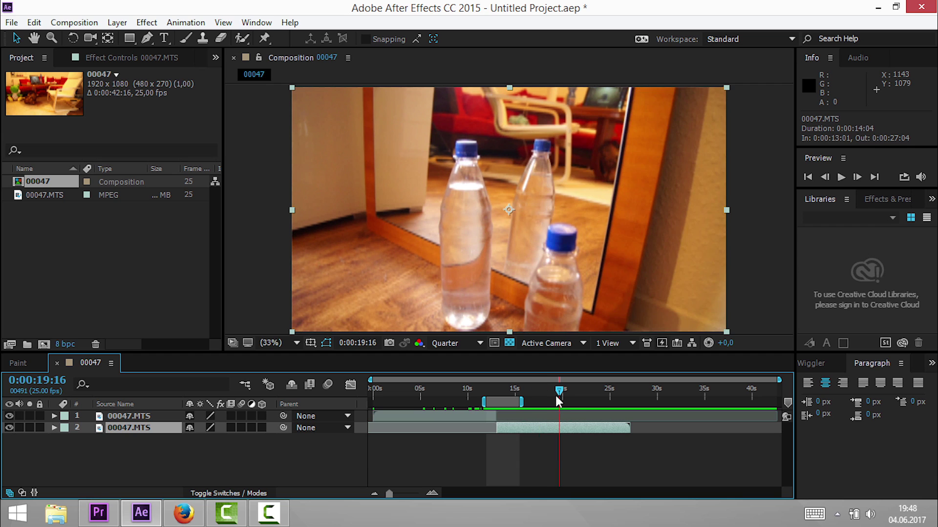
Duplicate layer 2 and freeze the copy on frame 0:00:25:19, showing the mirror without bottles
{"action": "key", "text": "ctrl+d"}
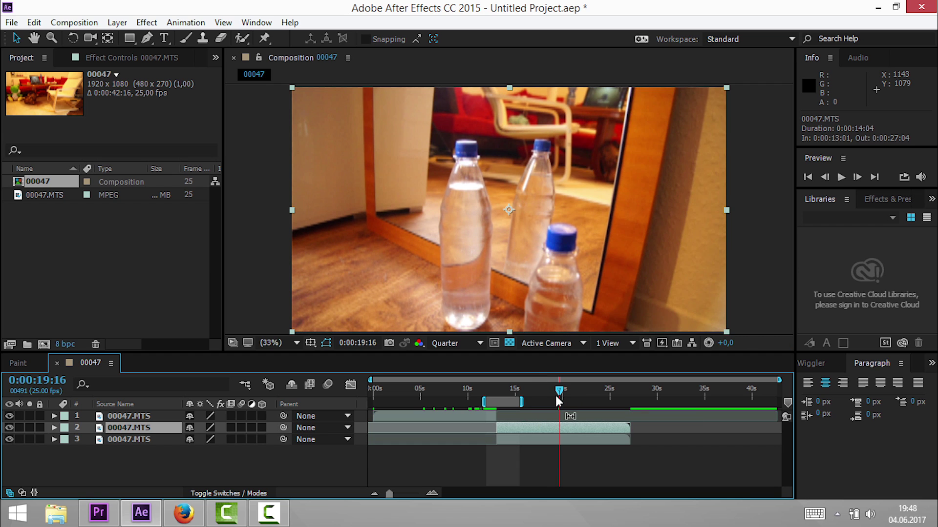
{"action": "left_click", "coordinate": [561, 437]}
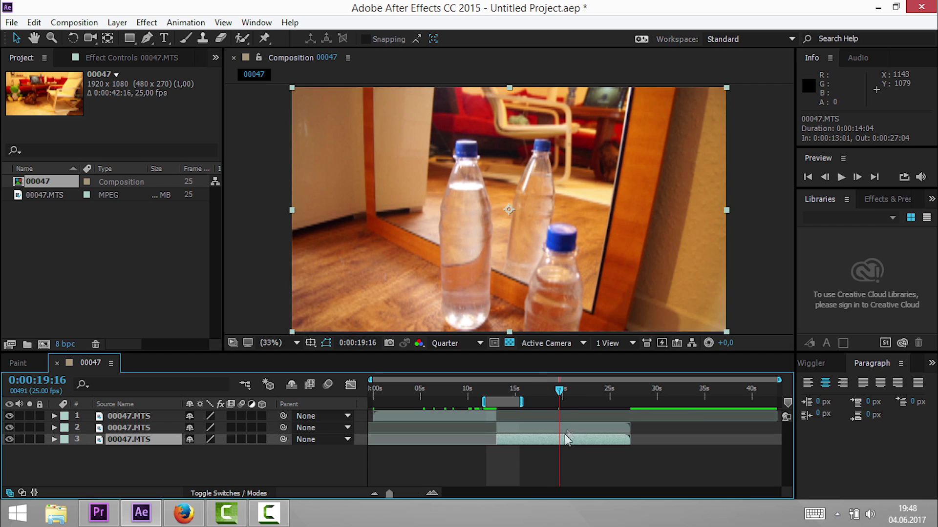
{"action": "left_click", "coordinate": [622, 391]}
{"action": "left_click_drag", "start_coordinate": [624, 391], "coordinate": [617, 391]}
{"action": "key", "text": "Page_Up"}
{"action": "key", "text": "Page_Up"}
{"action": "key", "text": "Page_Up"}
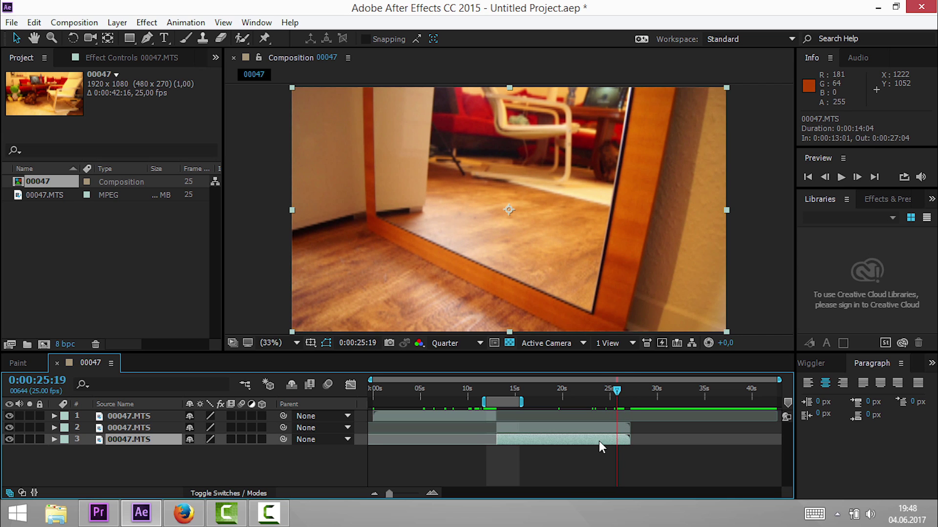
{"action": "right_click", "coordinate": [598, 441]}
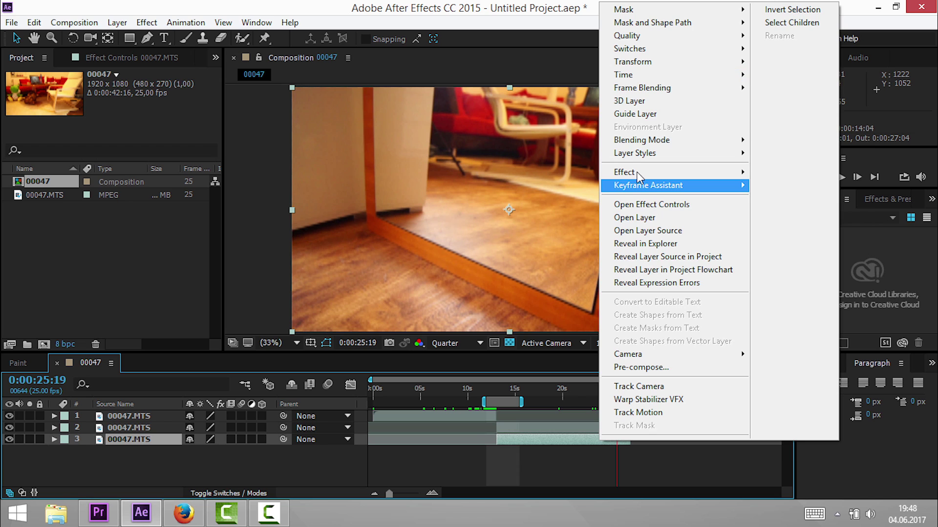
{"action": "mouse_move", "coordinate": [679, 78]}
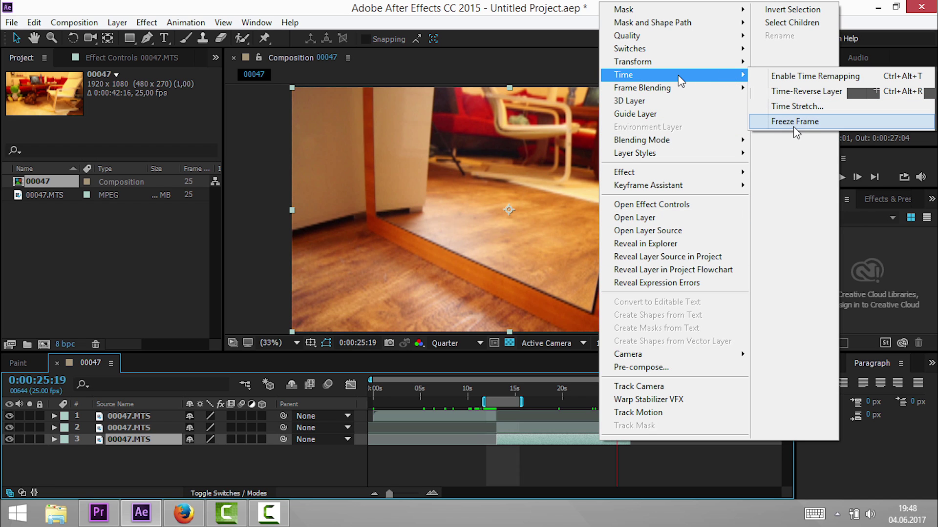
{"action": "left_click", "coordinate": [794, 122]}
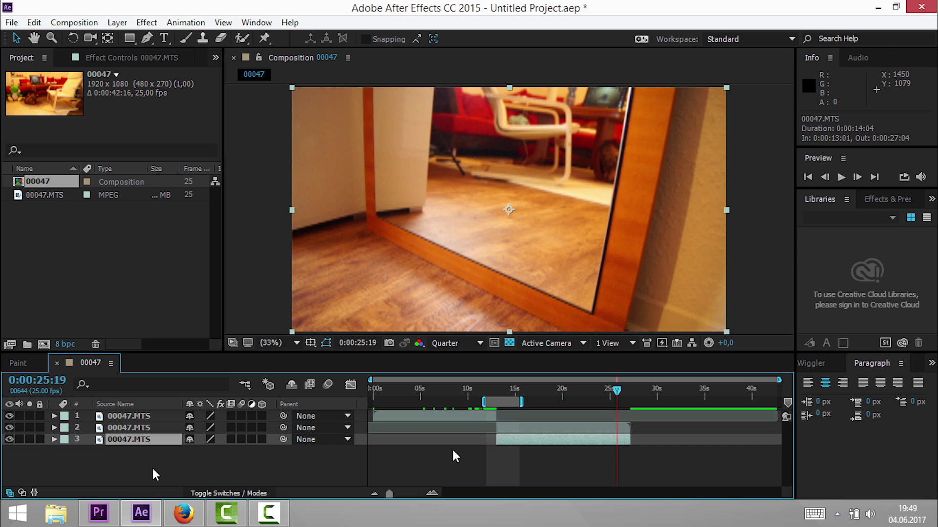
{"action": "left_click", "coordinate": [54, 440]}
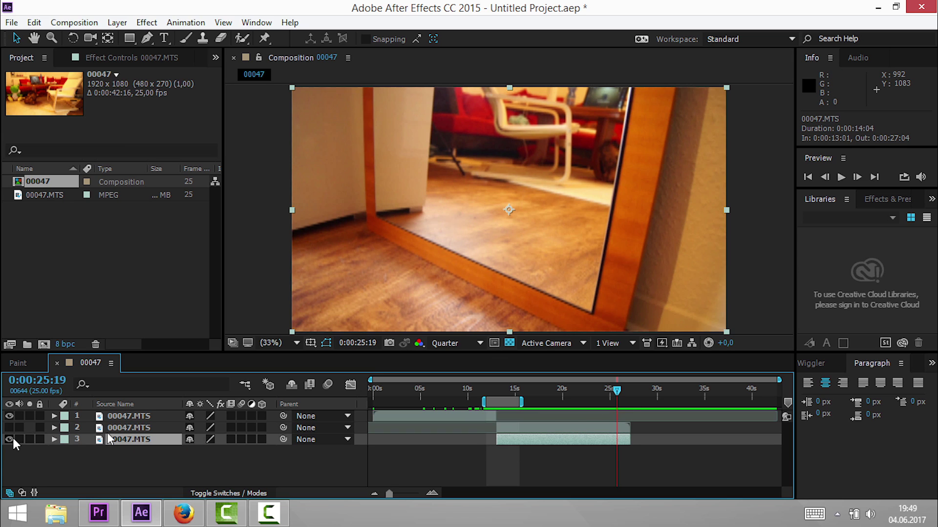
Return to 0:00:21:08 with all three bottles visible, select layer 2 and pick the Pen tool
{"action": "mouse_move", "coordinate": [617, 391]}
{"action": "left_mouse_down"}
{"action": "mouse_move", "coordinate": [545, 395]}
{"action": "mouse_move", "coordinate": [608, 394]}
{"action": "left_mouse_up"}
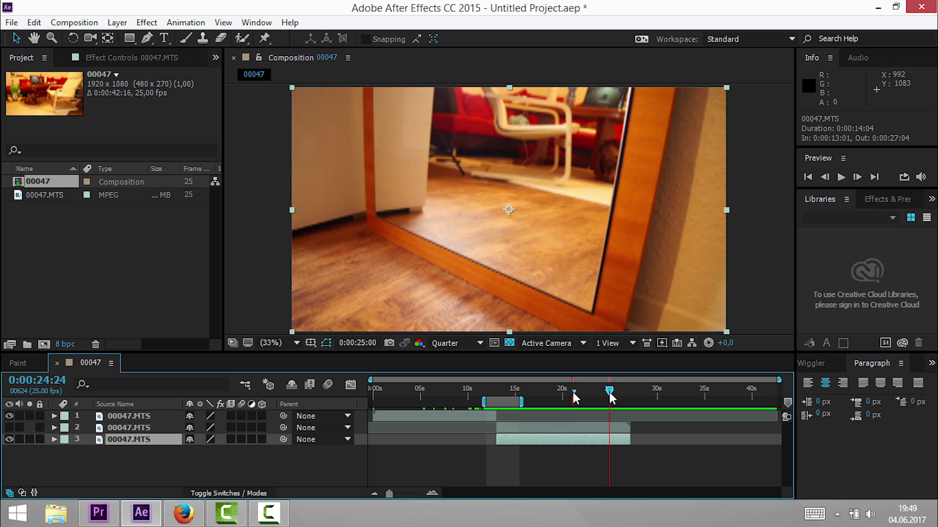
{"action": "left_click", "coordinate": [602, 391]}
{"action": "left_click_drag", "start_coordinate": [608, 391], "coordinate": [575, 397]}
{"action": "left_click", "coordinate": [582, 430]}
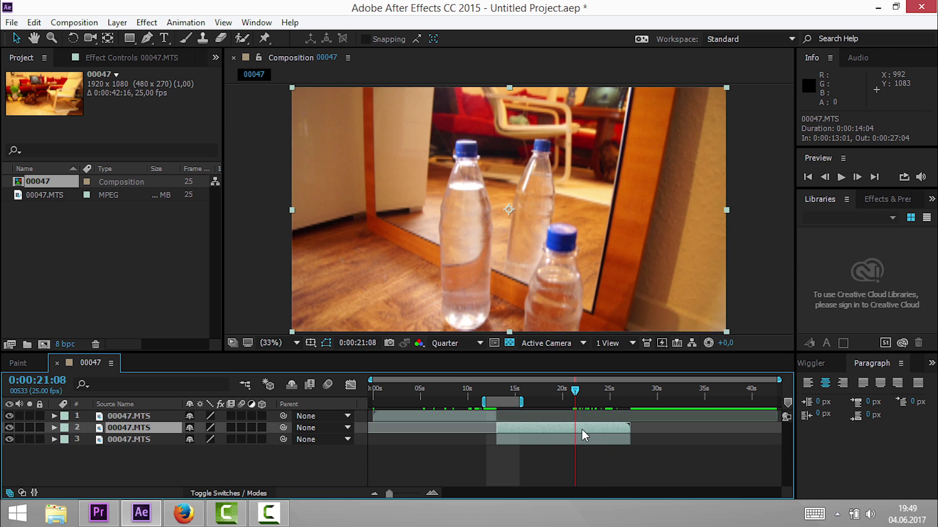
{"action": "left_click", "coordinate": [146, 39]}
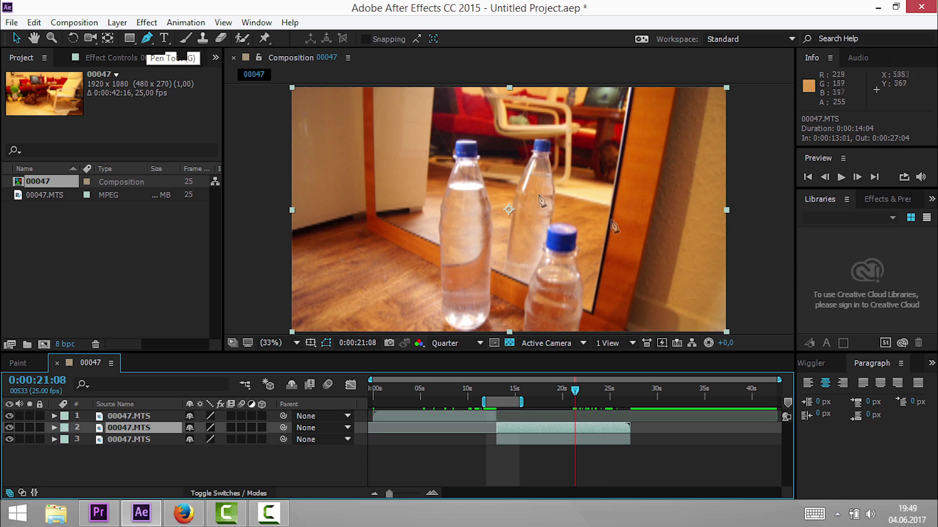
Draw a closed mask on layer 2 around the rear bottle reflected in the mirror
{"action": "left_click", "coordinate": [553, 213]}
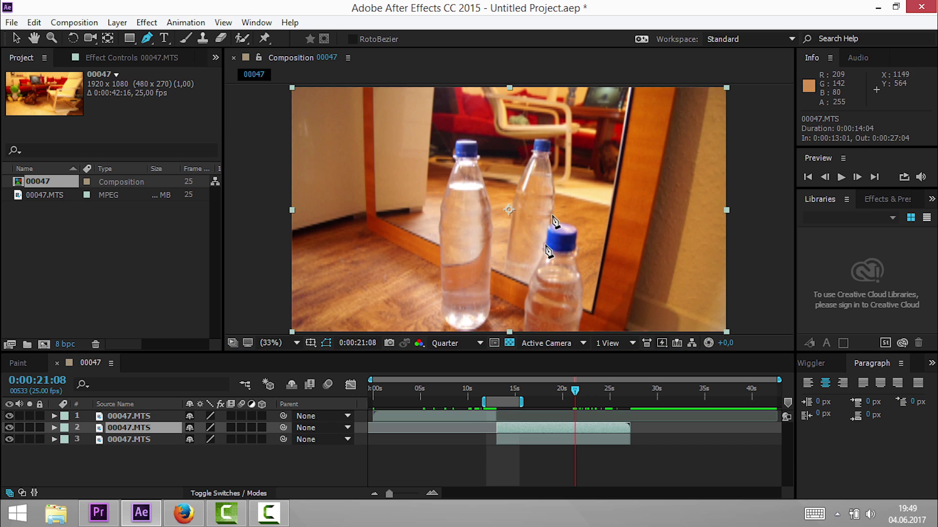
{"action": "left_click", "coordinate": [546, 244]}
{"action": "left_click", "coordinate": [508, 216]}
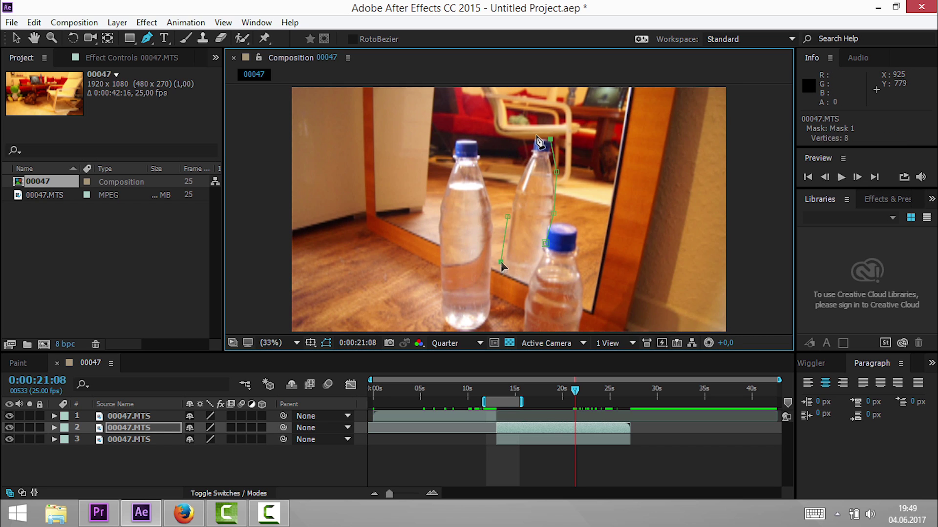
{"action": "left_click", "coordinate": [529, 282]}
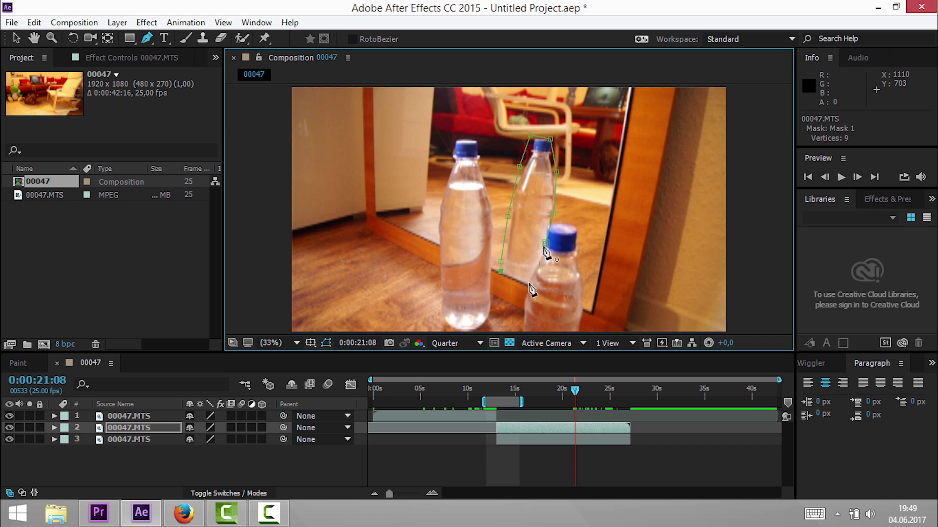
{"action": "left_click", "coordinate": [529, 282]}
{"action": "left_click", "coordinate": [537, 264]}
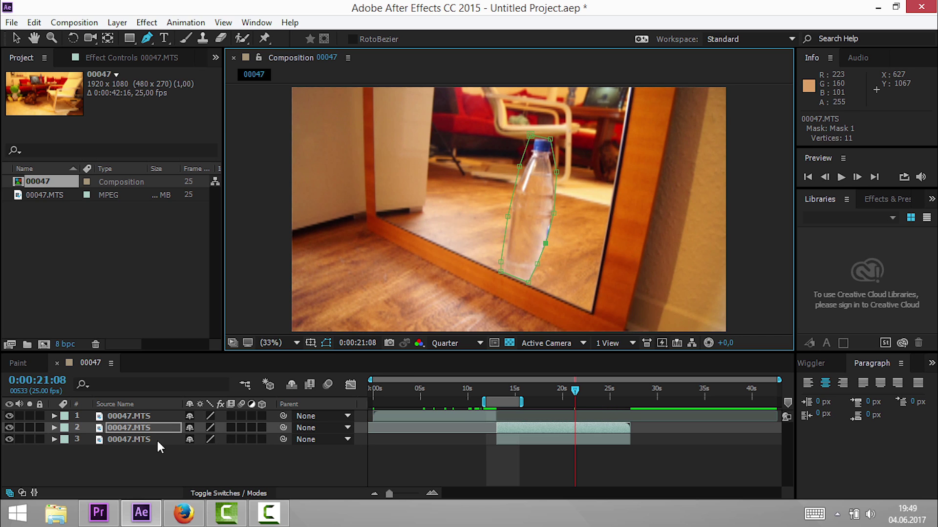
{"action": "left_click", "coordinate": [136, 429]}
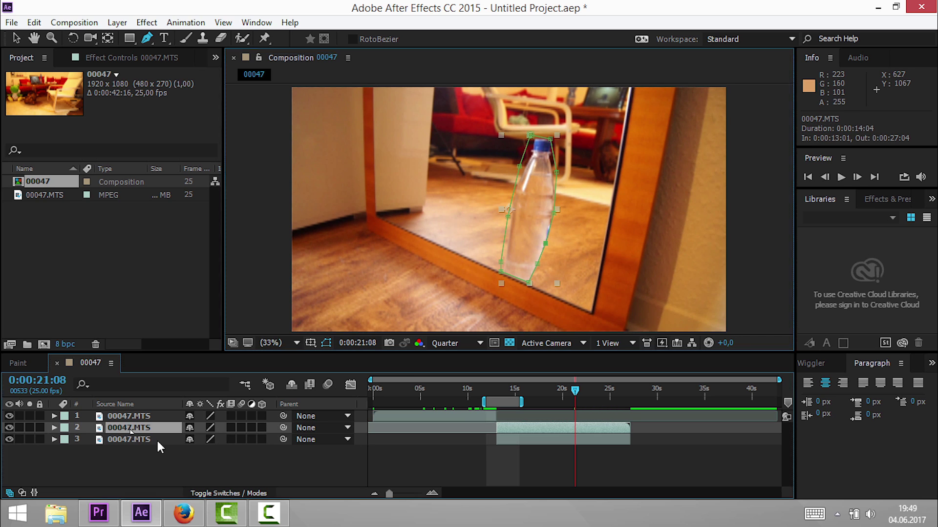
Set layer 2's Mask 1 mode to Subtract and return to the Selection tool
{"action": "left_click", "coordinate": [54, 428]}
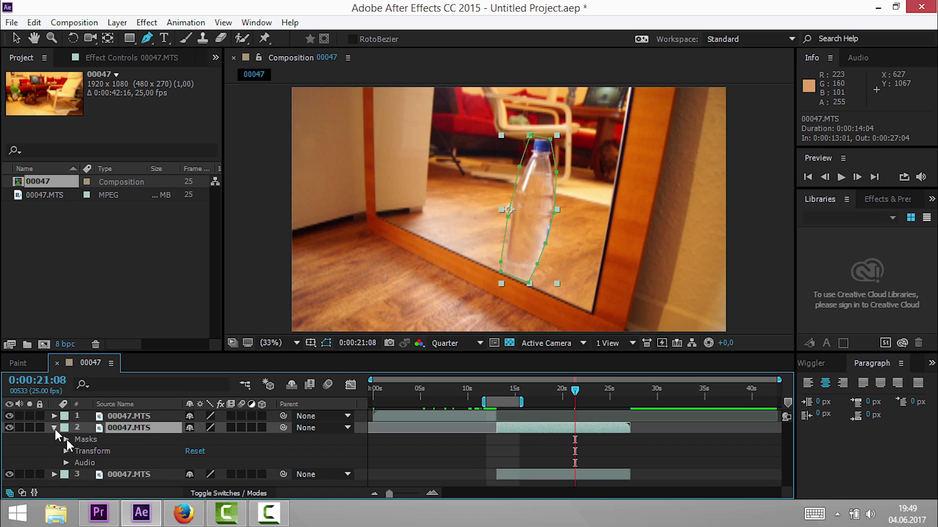
{"action": "left_click", "coordinate": [66, 439]}
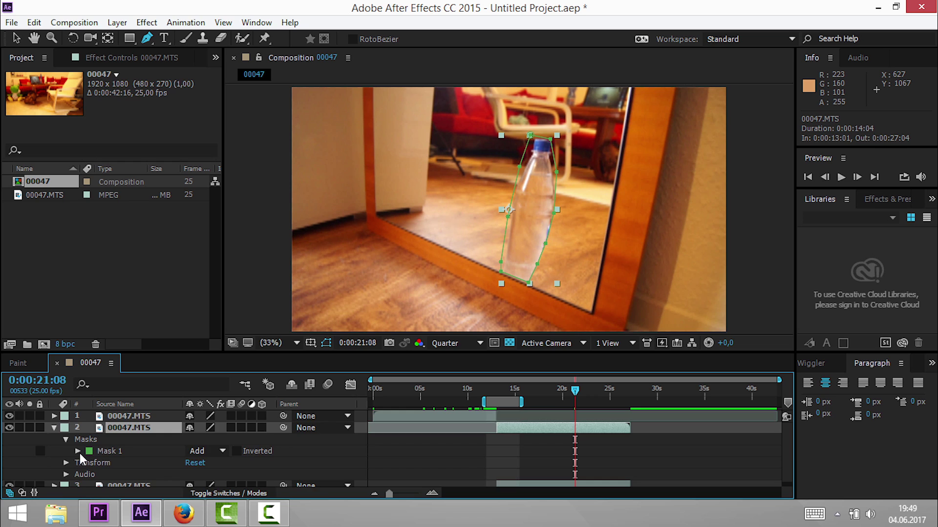
{"action": "left_click", "coordinate": [76, 451]}
{"action": "scroll", "coordinate": [140, 453], "scroll_direction": "down", "scroll_amount": 2}
{"action": "scroll", "coordinate": [151, 442], "scroll_direction": "up", "scroll_amount": 3}
{"action": "scroll", "coordinate": [151, 442], "scroll_direction": "down", "scroll_amount": 2}
{"action": "left_click", "coordinate": [212, 416]}
{"action": "left_click", "coordinate": [210, 416]}
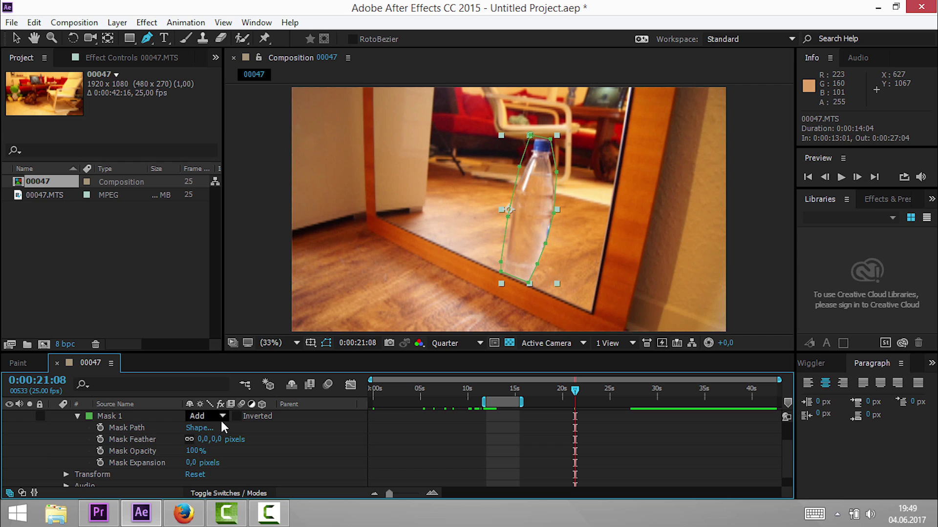
{"action": "left_click", "coordinate": [221, 419]}
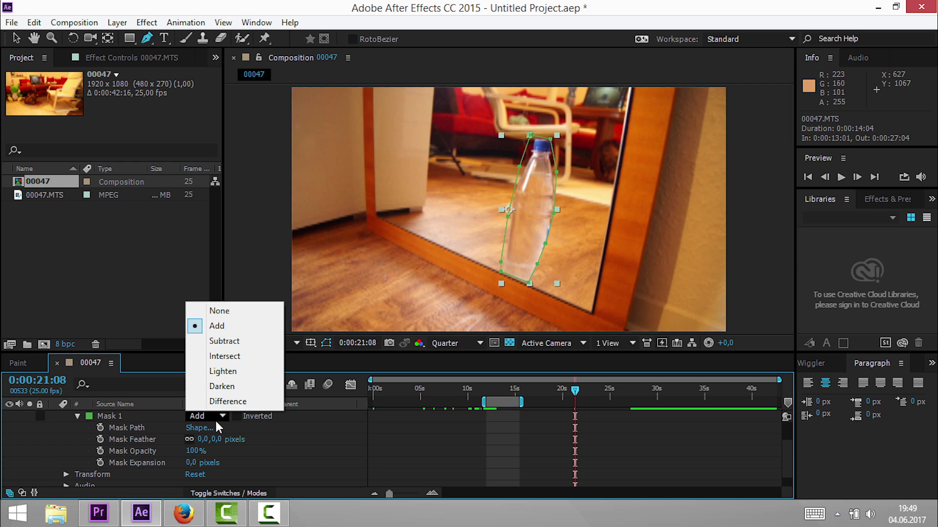
{"action": "left_click", "coordinate": [240, 341]}
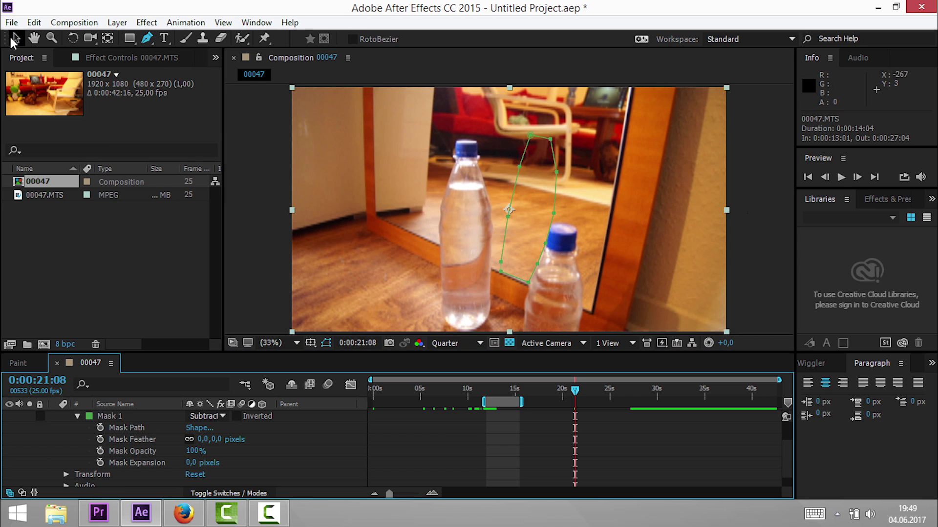
{"action": "left_click", "coordinate": [15, 38]}
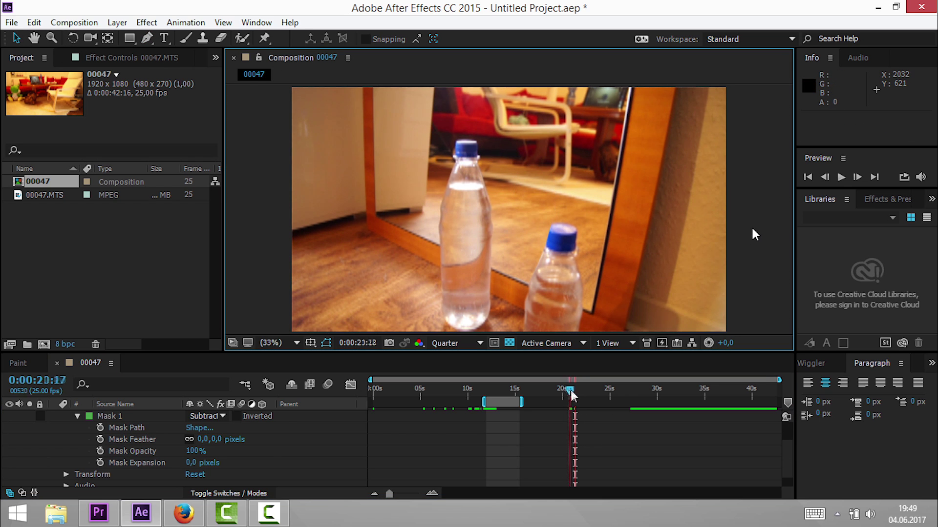
Move back to 0:00:19:09 where the hand reaches in, and select Mask 1 to show its path
{"action": "mouse_move", "coordinate": [575, 390]}
{"action": "left_mouse_down"}
{"action": "mouse_move", "coordinate": [547, 391]}
{"action": "mouse_move", "coordinate": [561, 393]}
{"action": "left_mouse_up"}
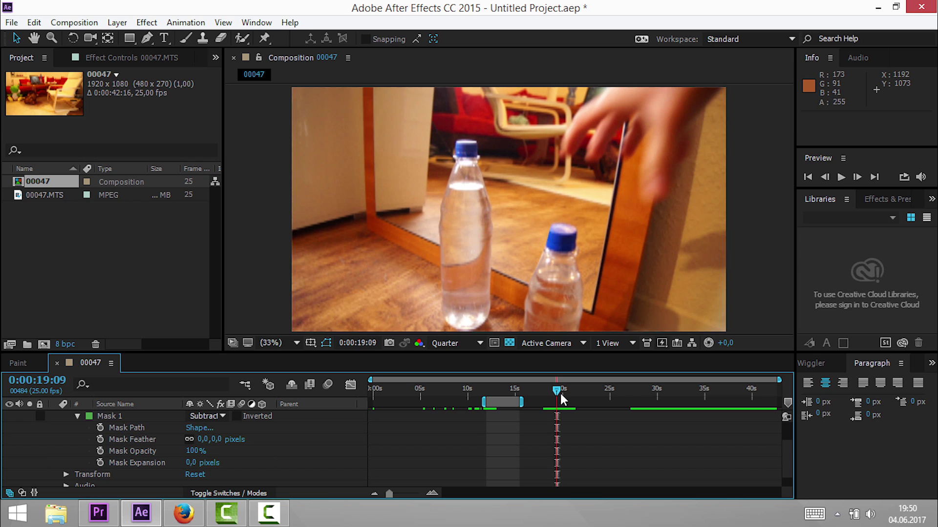
{"action": "left_click", "coordinate": [115, 416]}
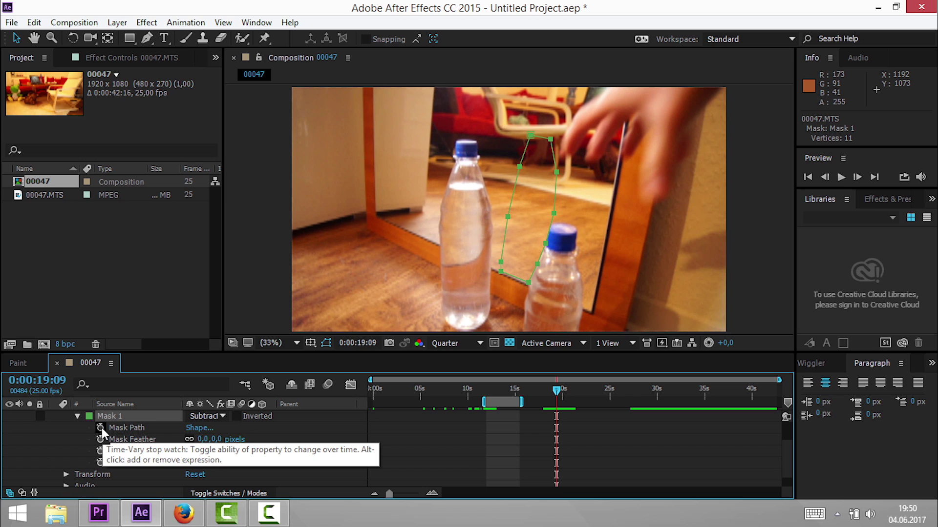
Start keyframing Mask 1's path near 0:00:19 and shift a corner to follow the bottle
{"action": "left_click", "coordinate": [100, 428]}
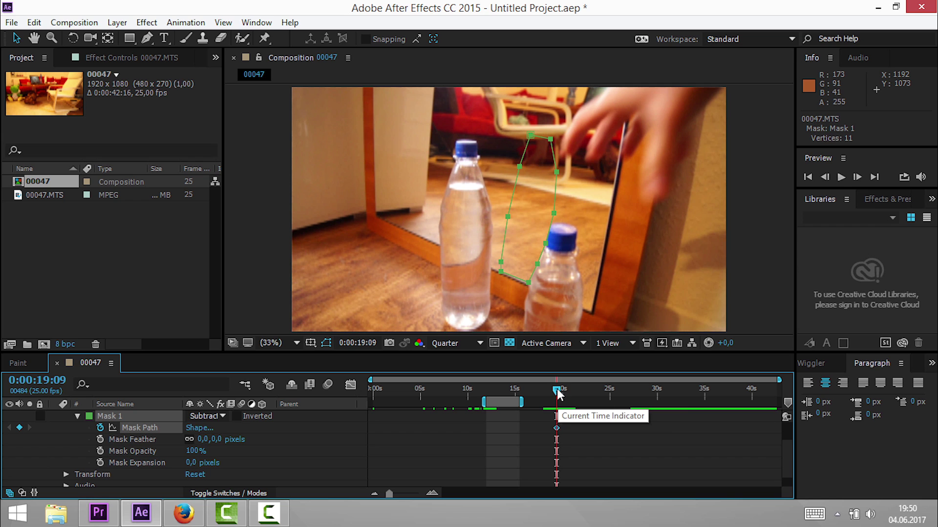
{"action": "key", "text": "Page_Down"}
{"action": "key", "text": "Page_Down"}
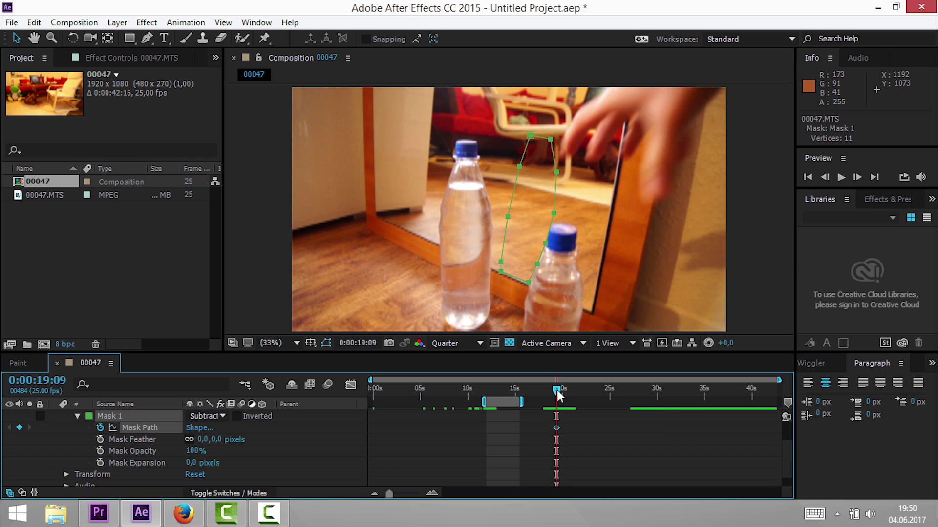
{"action": "key", "text": "Page_Down"}
{"action": "key", "text": "Page_Up"}
{"action": "key", "text": "Page_Up"}
{"action": "key", "text": "Page_Up"}
{"action": "key", "text": "Page_Up"}
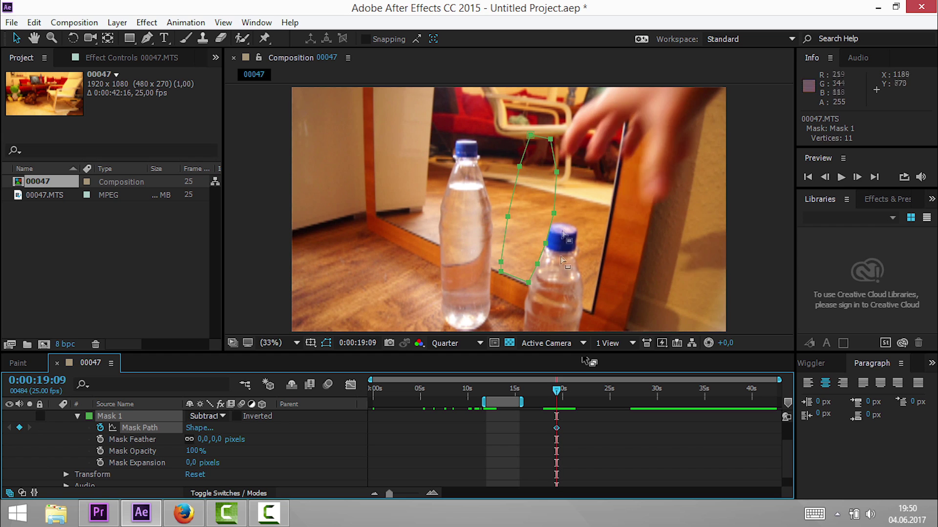
{"action": "key", "text": "Page_Down"}
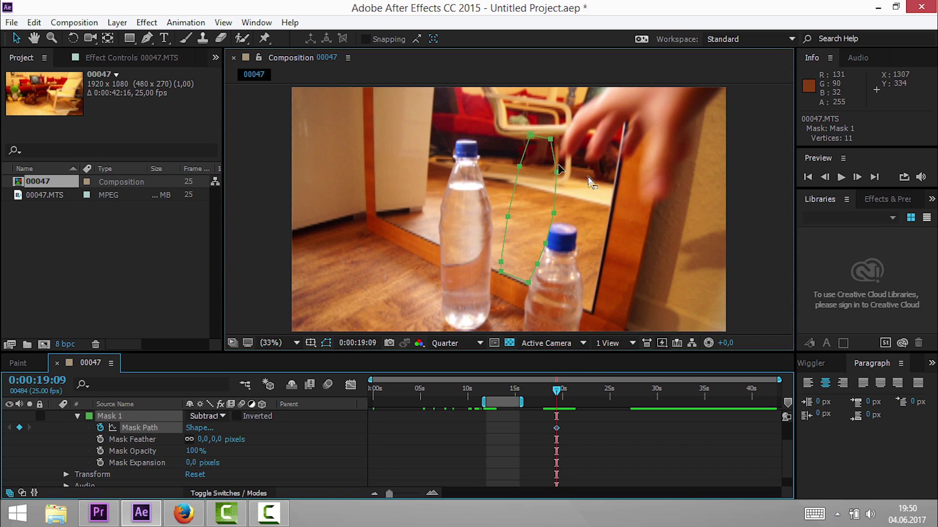
{"action": "left_click", "coordinate": [558, 171]}
{"action": "key", "text": "Page_Up"}
{"action": "left_click_drag", "start_coordinate": [558, 171], "coordinate": [538, 176]}
Reshape the mask frame by frame around the lifted bottle, then preview the result
{"action": "key", "text": "Page_Up"}
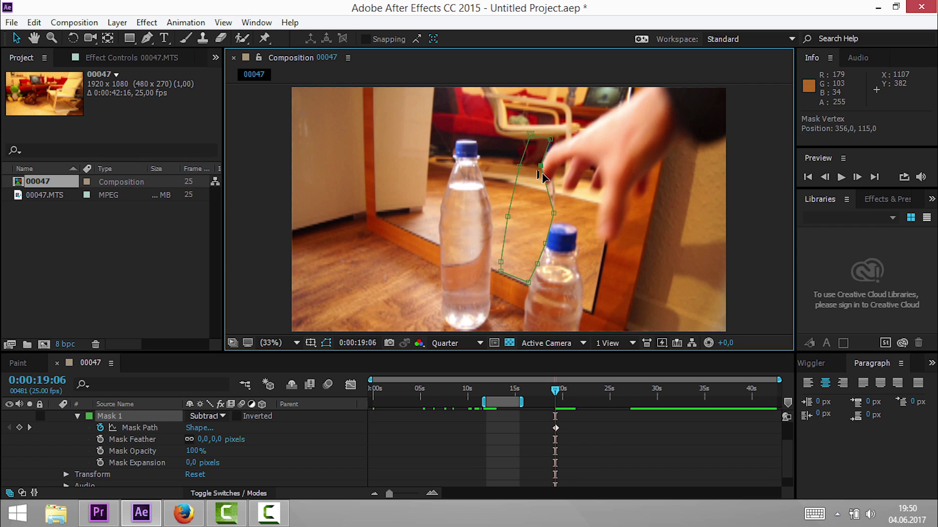
{"action": "key", "text": "Page_Up"}
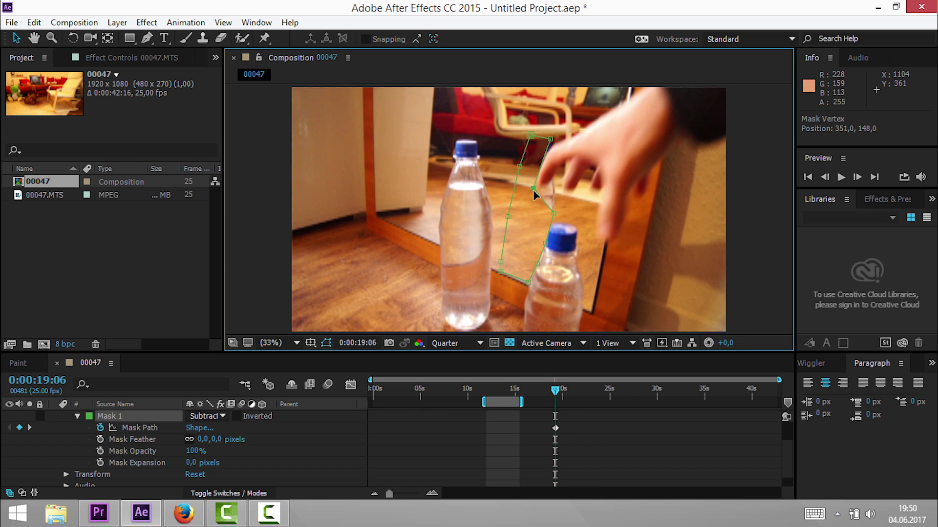
{"action": "key", "text": "Page_Up"}
{"action": "mouse_move", "coordinate": [554, 213]}
{"action": "left_mouse_down"}
{"action": "mouse_move", "coordinate": [534, 197]}
{"action": "mouse_move", "coordinate": [552, 204]}
{"action": "mouse_move", "coordinate": [526, 211]}
{"action": "mouse_move", "coordinate": [549, 211]}
{"action": "mouse_move", "coordinate": [524, 182]}
{"action": "left_mouse_up"}
{"action": "key", "text": "Page_Up"}
{"action": "key", "text": "Page_Up"}
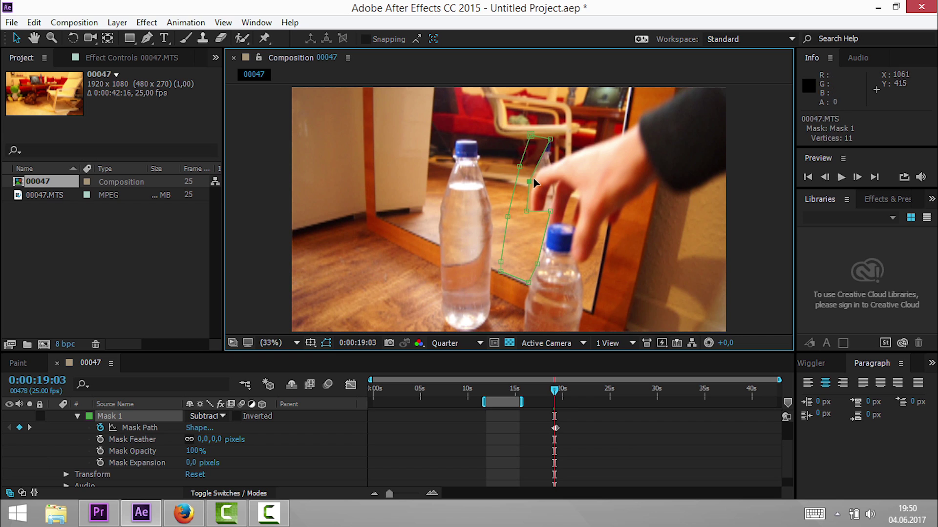
{"action": "mouse_move", "coordinate": [550, 139]}
{"action": "left_mouse_down"}
{"action": "mouse_move", "coordinate": [566, 130]}
{"action": "mouse_move", "coordinate": [537, 166]}
{"action": "left_mouse_up"}
{"action": "left_click_drag", "start_coordinate": [565, 130], "coordinate": [581, 148]}
{"action": "left_click_drag", "start_coordinate": [521, 166], "coordinate": [528, 125]}
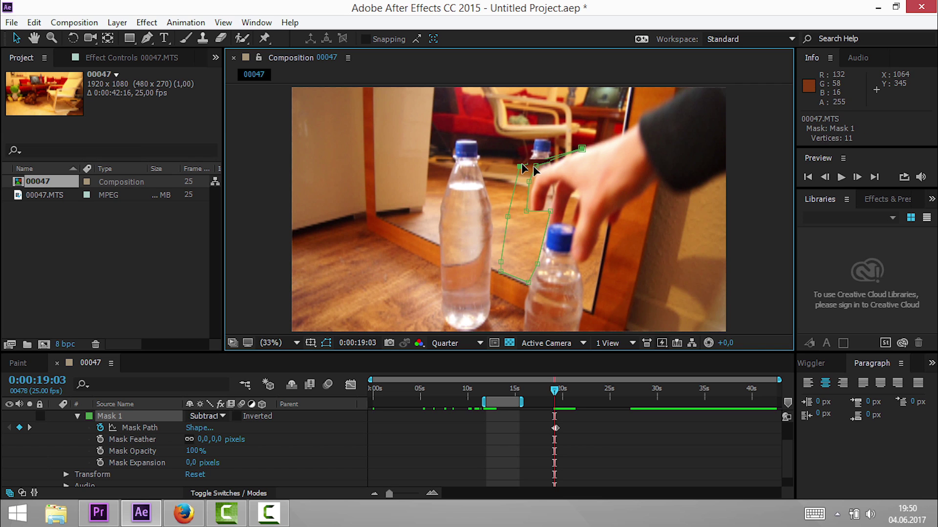
{"action": "left_click", "coordinate": [745, 305]}
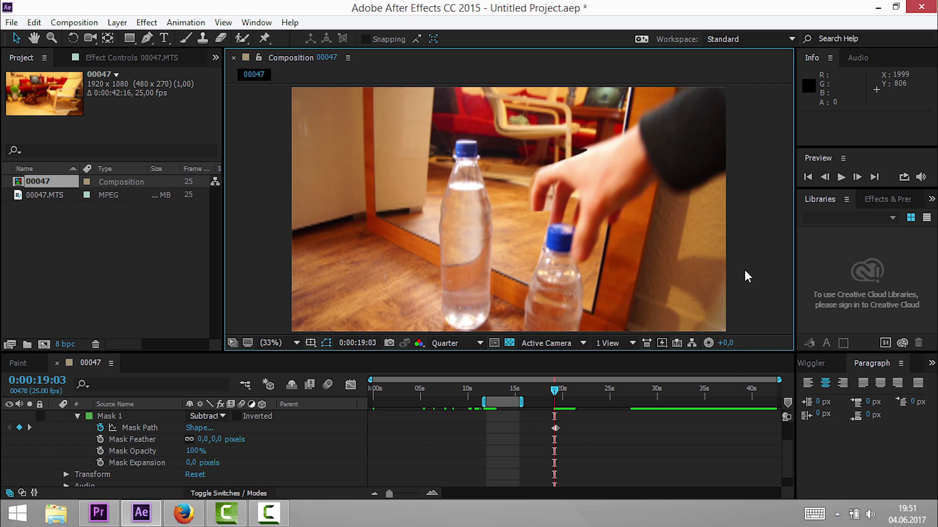
{"action": "key", "text": "space"}
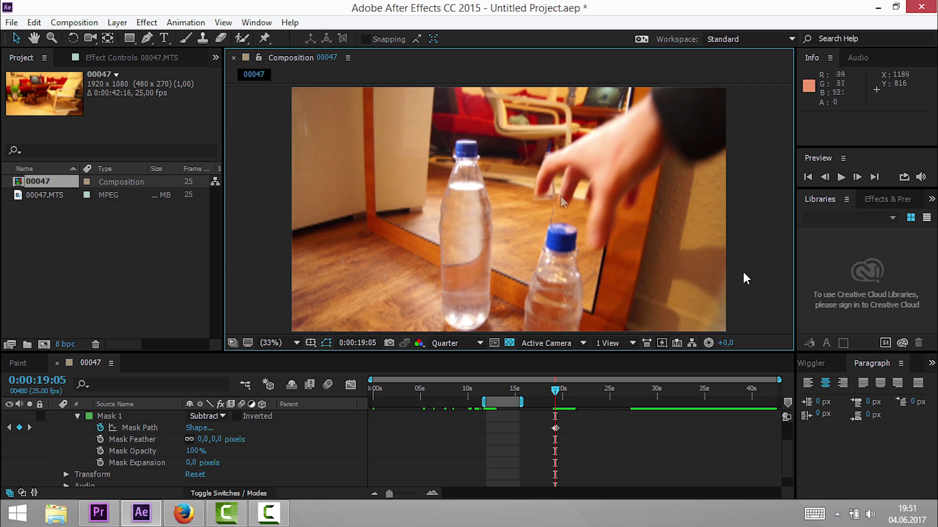
{"action": "key", "text": "Page_Up"}
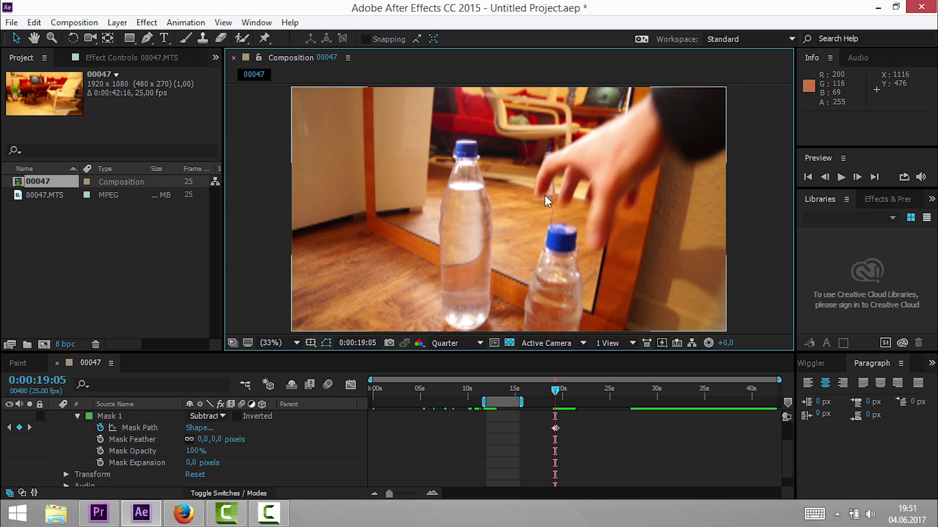
Set Mask 1's feather to 12 pixels and preview the softened edge
{"action": "left_click", "coordinate": [217, 439]}
{"action": "type", "text": "12"}
{"action": "left_click", "coordinate": [685, 226]}
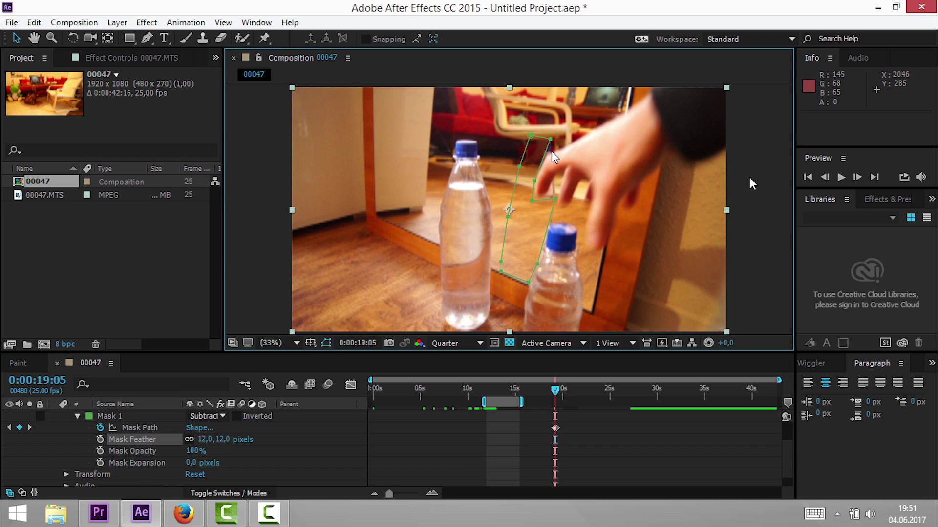
{"action": "scroll", "coordinate": [538, 193], "scroll_direction": "up", "scroll_amount": 5}
{"action": "key", "text": "space"}
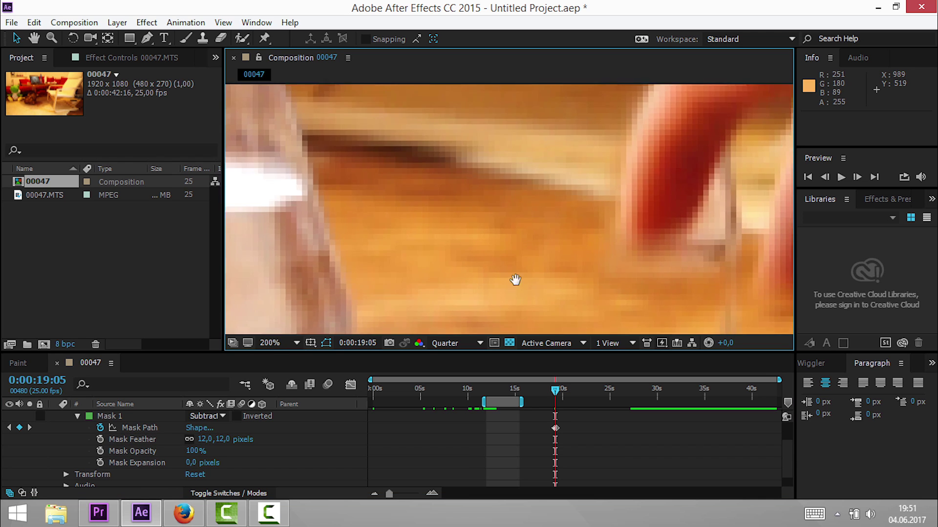
{"action": "key", "text": "space"}
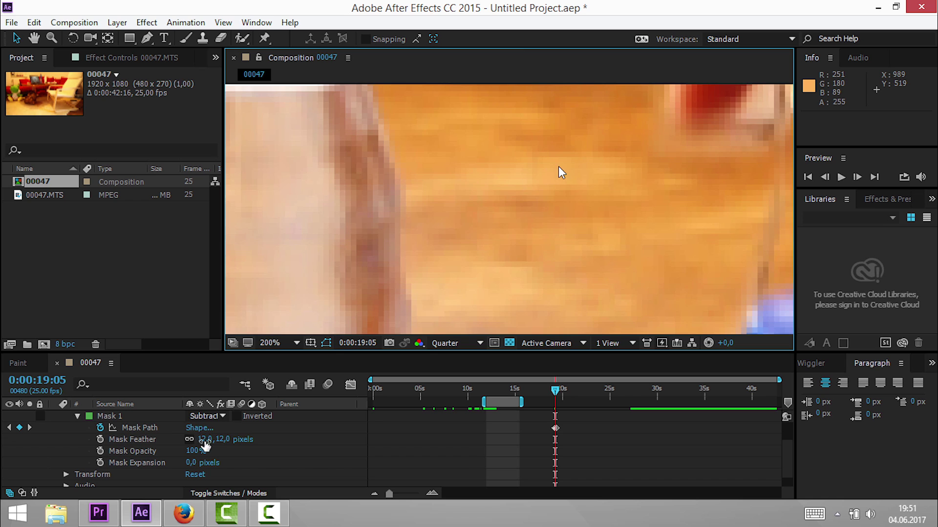
Try a larger mask feather and scrub later in time to check the mask
{"action": "scroll", "coordinate": [560, 173], "scroll_direction": "down", "scroll_amount": 1}
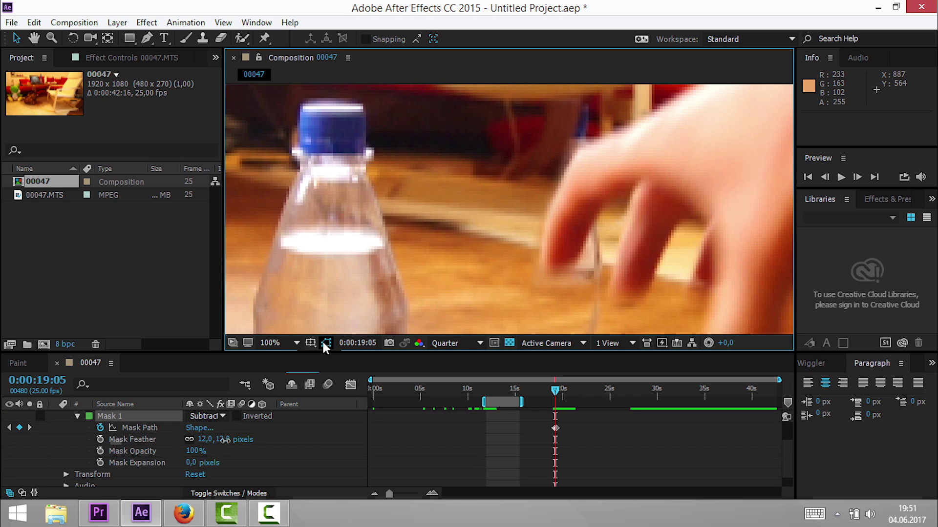
{"action": "mouse_move", "coordinate": [224, 440]}
{"action": "left_mouse_down"}
{"action": "mouse_move", "coordinate": [237, 442]}
{"action": "mouse_move", "coordinate": [211, 446]}
{"action": "mouse_move", "coordinate": [266, 448]}
{"action": "mouse_move", "coordinate": [225, 451]}
{"action": "left_mouse_up"}
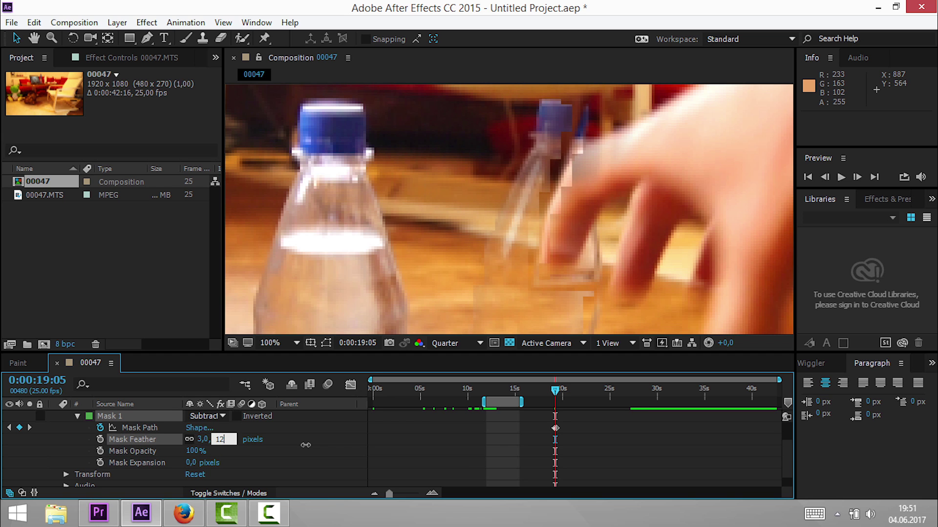
{"action": "scroll", "coordinate": [708, 228], "scroll_direction": "down", "scroll_amount": 4}
{"action": "scroll", "coordinate": [708, 245], "scroll_direction": "up", "scroll_amount": 4}
{"action": "scroll", "coordinate": [717, 237], "scroll_direction": "down", "scroll_amount": 4}
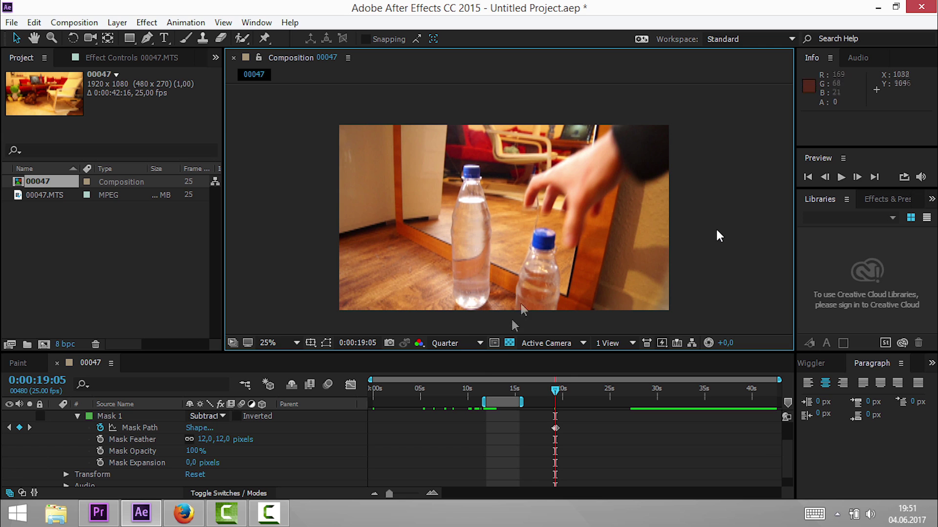
{"action": "mouse_move", "coordinate": [556, 389]}
{"action": "left_mouse_down"}
{"action": "mouse_move", "coordinate": [632, 390]}
{"action": "mouse_move", "coordinate": [523, 391]}
{"action": "left_mouse_up"}
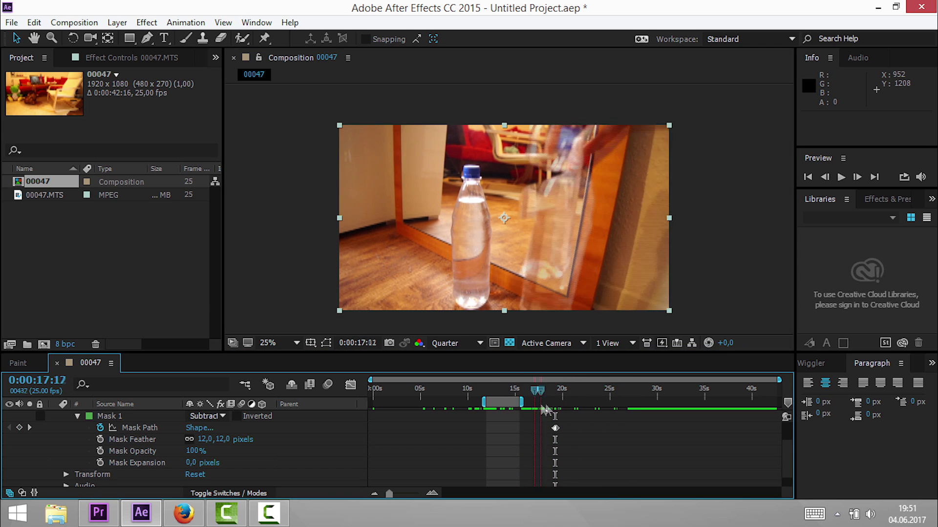
{"action": "left_click_drag", "start_coordinate": [522, 391], "coordinate": [562, 391]}
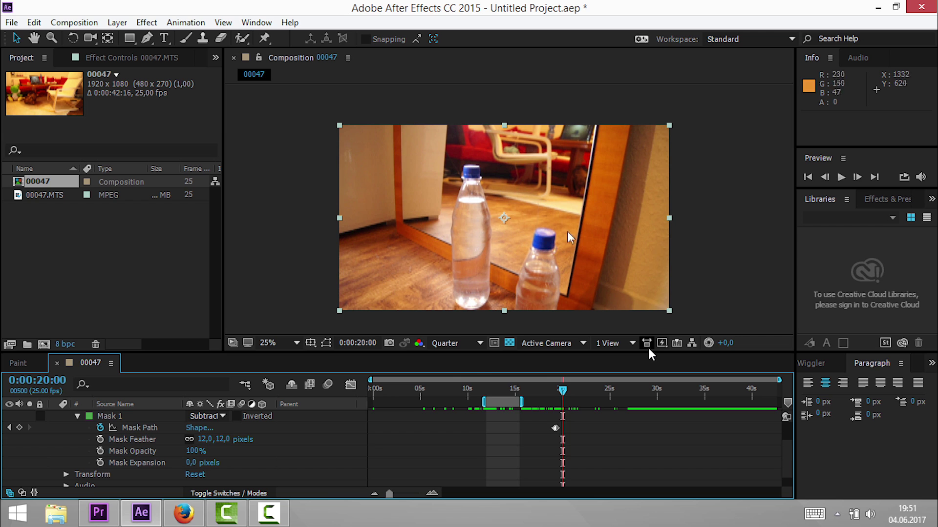
{"action": "mouse_move", "coordinate": [538, 393]}
{"action": "left_mouse_down"}
{"action": "mouse_move", "coordinate": [521, 391]}
{"action": "mouse_move", "coordinate": [562, 391]}
{"action": "left_mouse_up"}
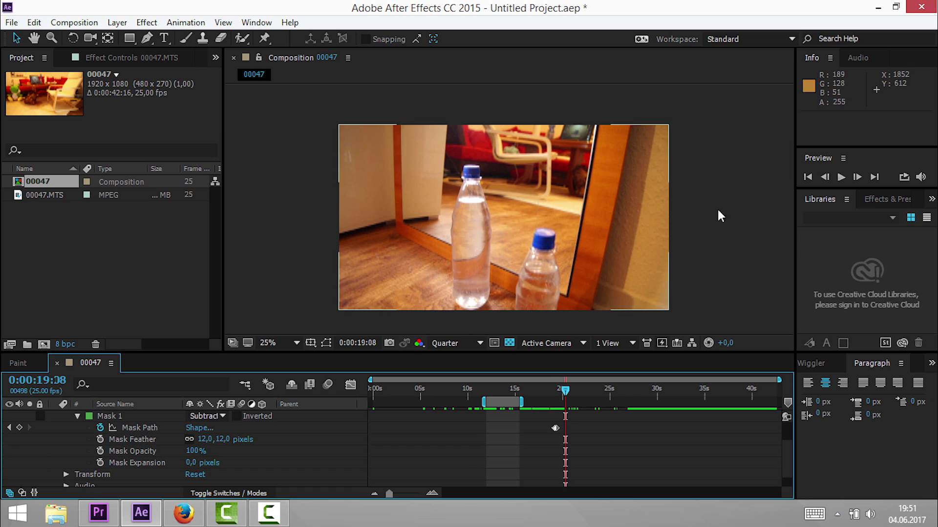
{"action": "key", "text": "space"}
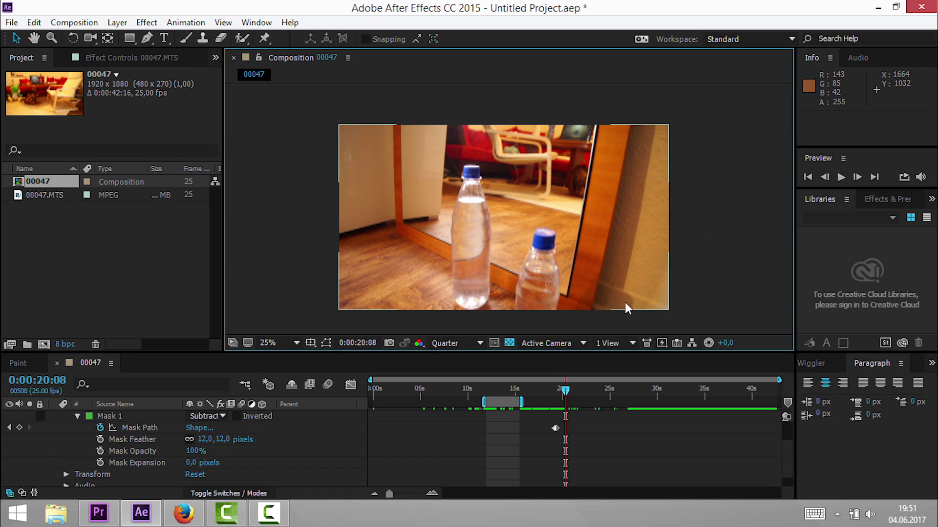